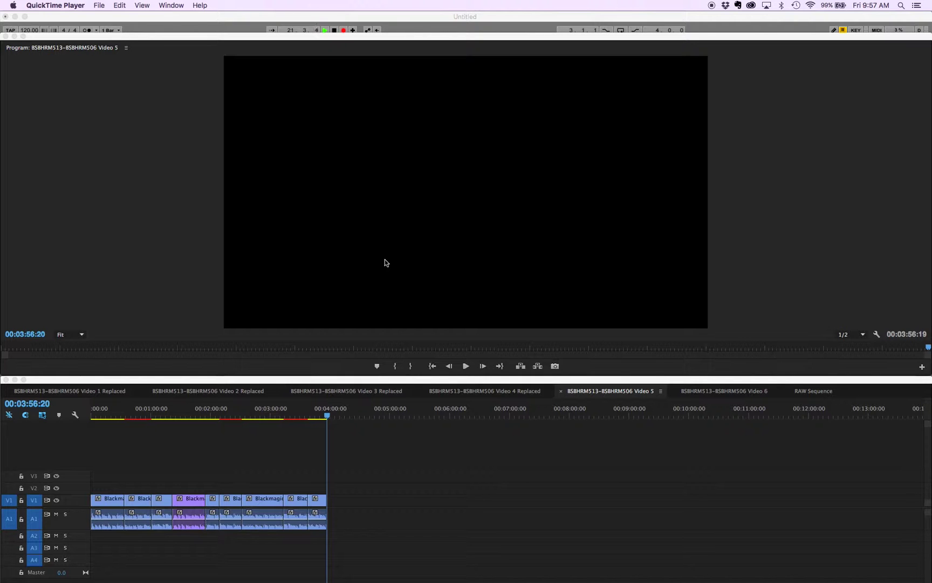
- In the Video 5 sequence, select the first clip and drag the A1 track divider down to enlarge A1
click(112, 416)
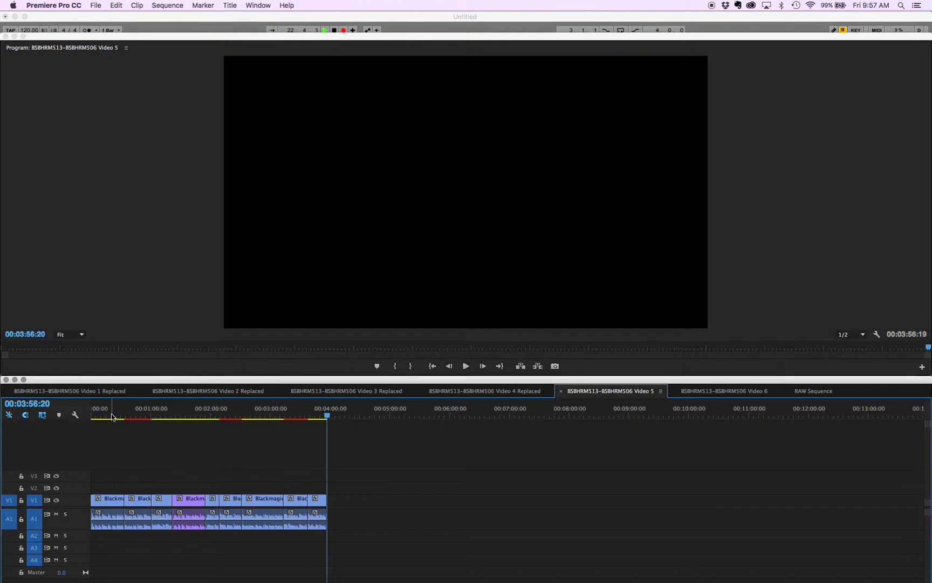
click(111, 416)
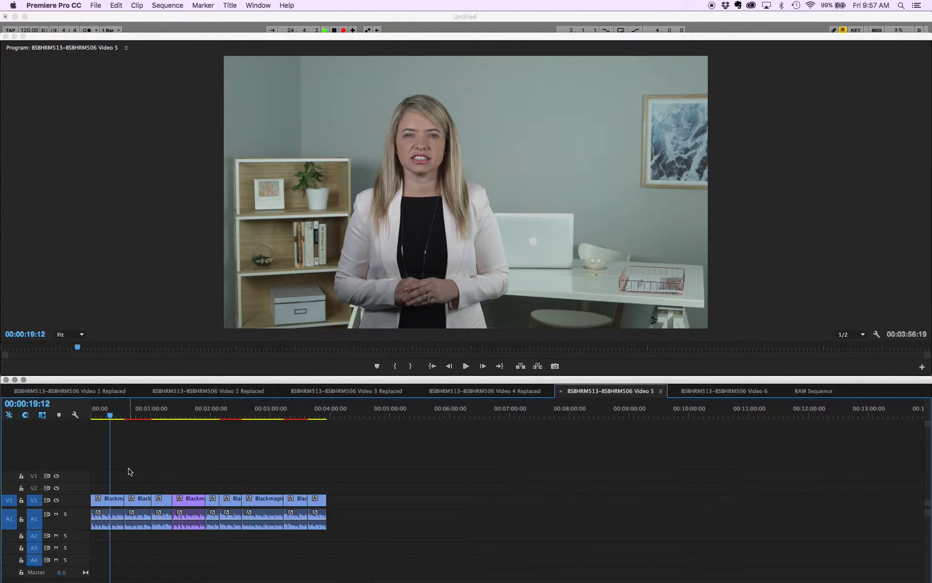
click(119, 517)
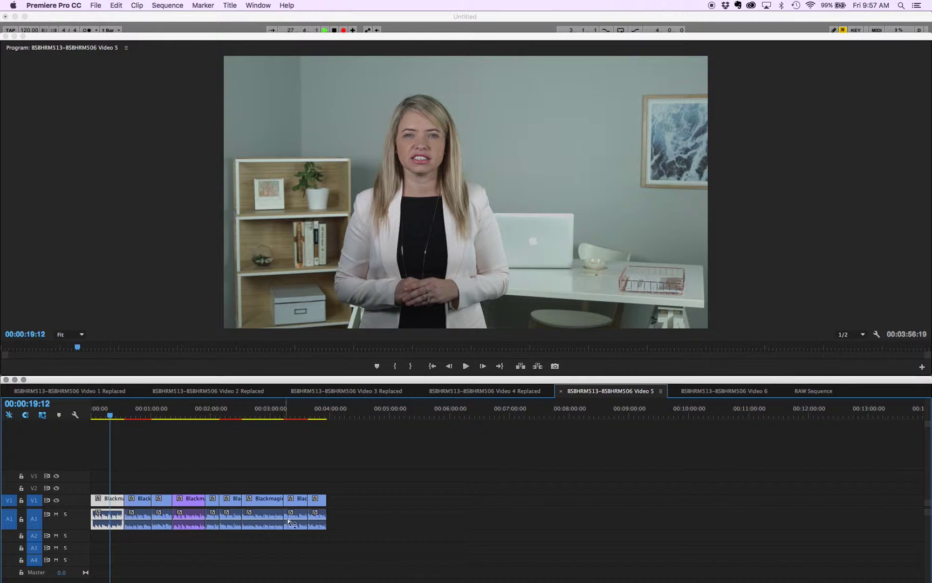
drag(69, 530, 71, 553)
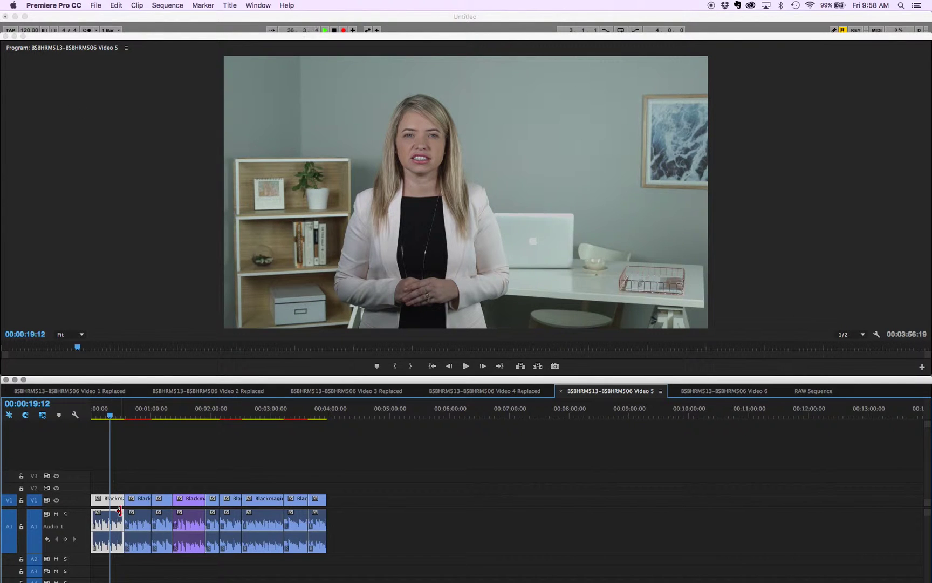
- Send the entire Video 5 sequence to Audition, keeping Send through Dynamic Link for the video
click(116, 6)
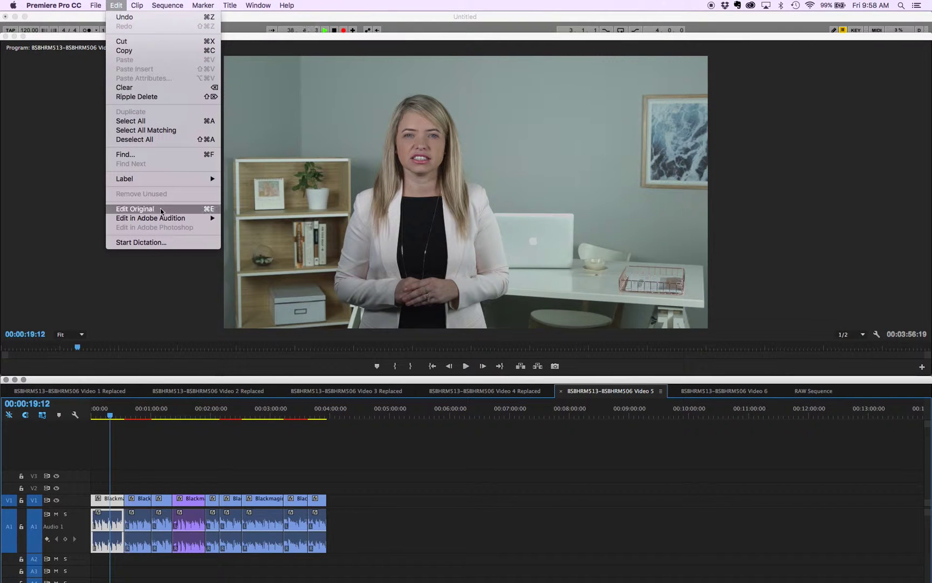
mouse_move(142, 219)
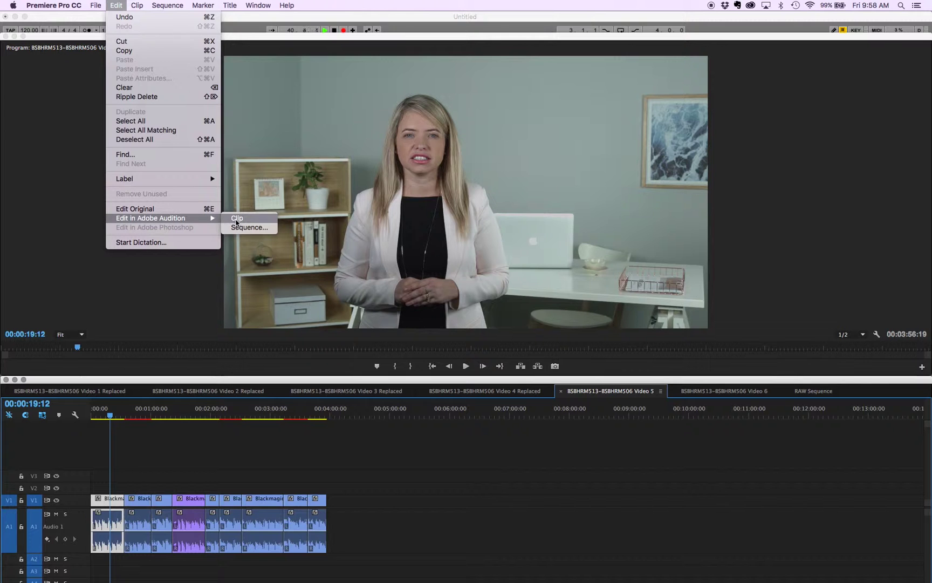
click(260, 228)
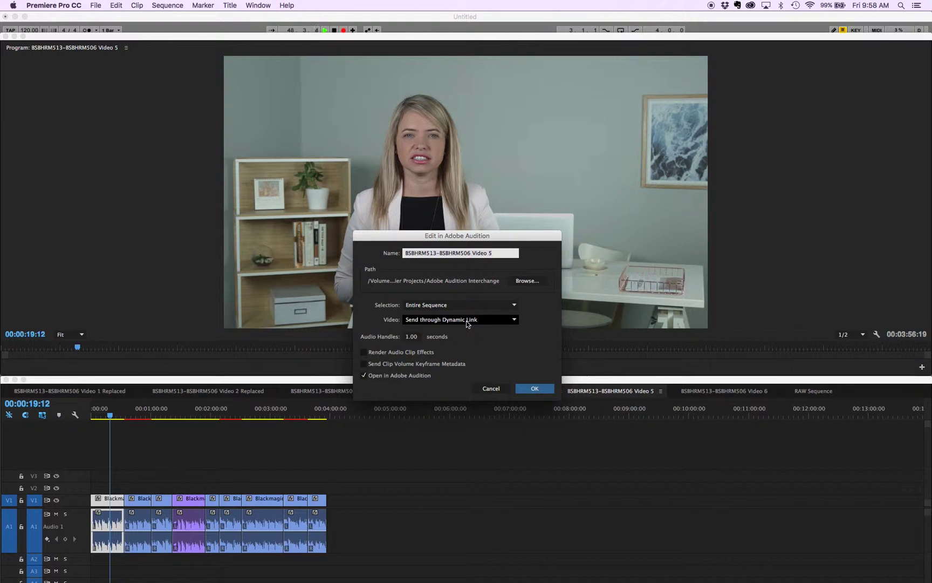
click(392, 365)
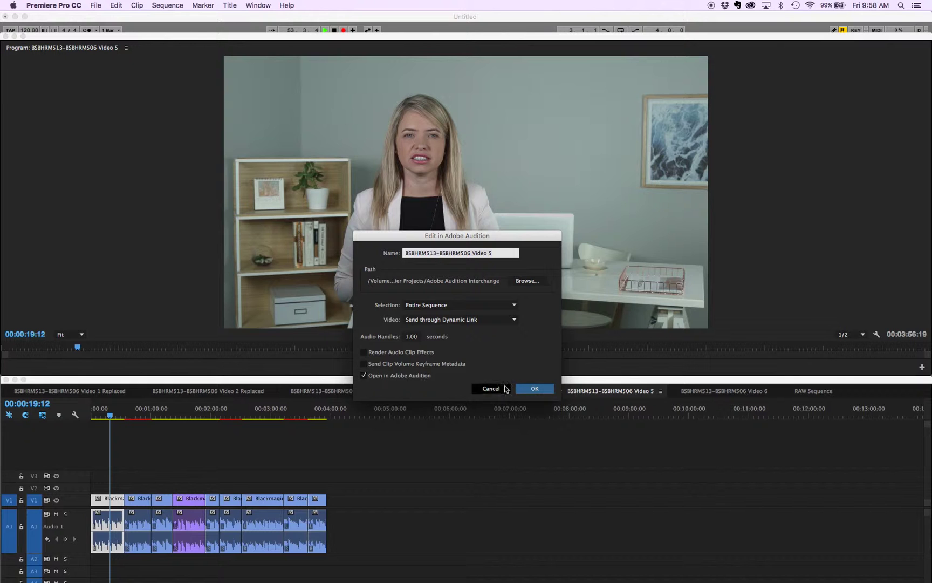
click(532, 388)
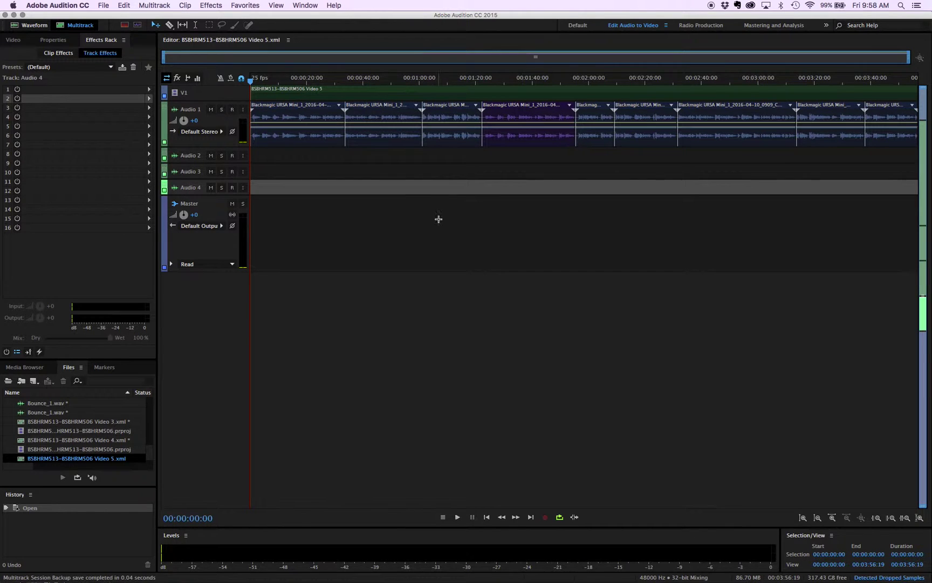
- Bounce the Audio 1 track to a new Bounce_1 track and select that track
click(300, 97)
click(302, 81)
click(310, 142)
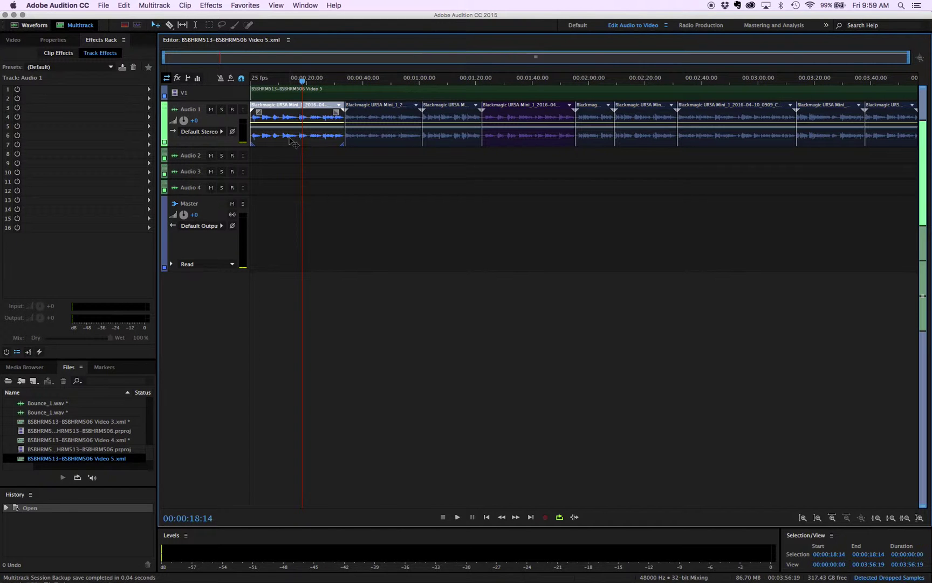
right_click(290, 141)
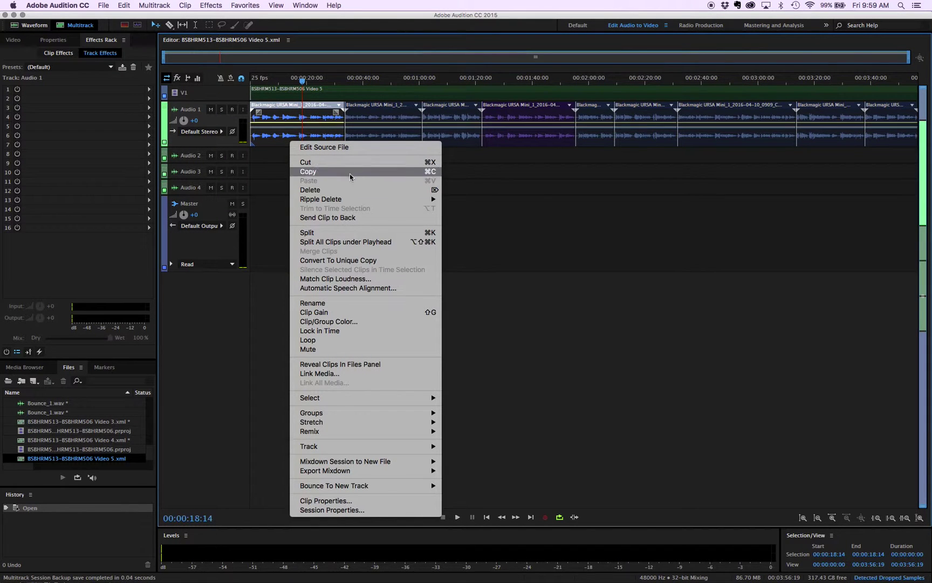
mouse_move(388, 485)
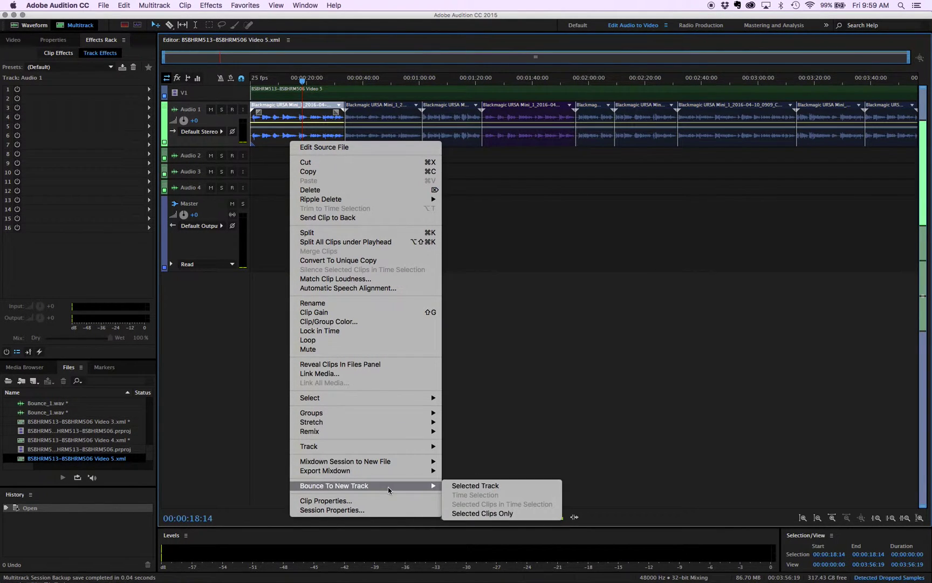
click(470, 487)
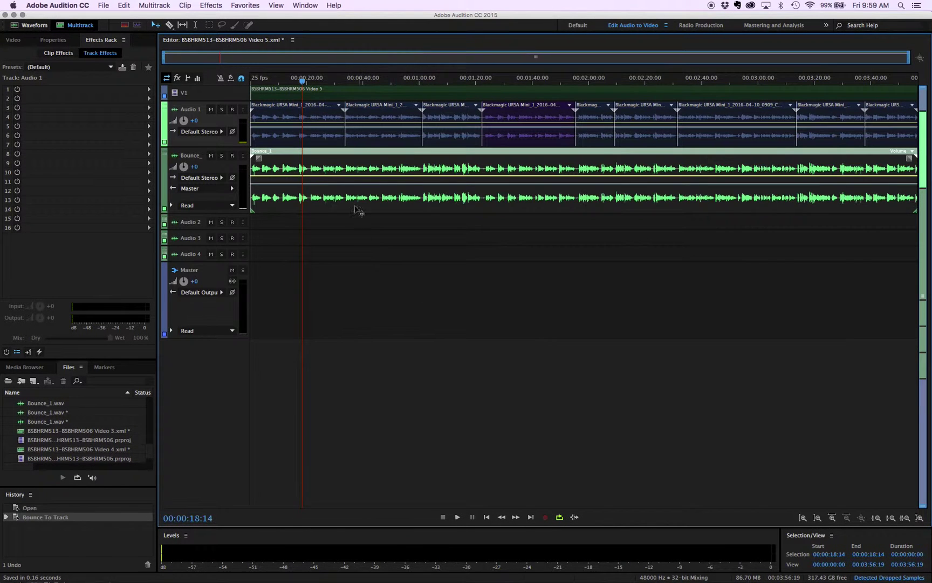
click(346, 161)
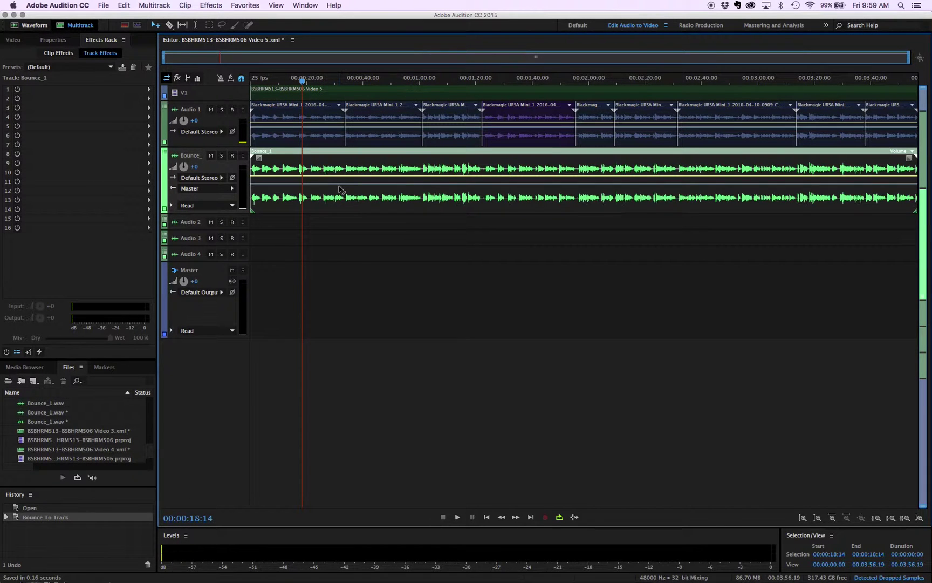
- Open Bounce_1.wav in the waveform editor, zoom in, and silence the first second plus pauses near 4, 7–8 and 10–11 seconds
click(31, 26)
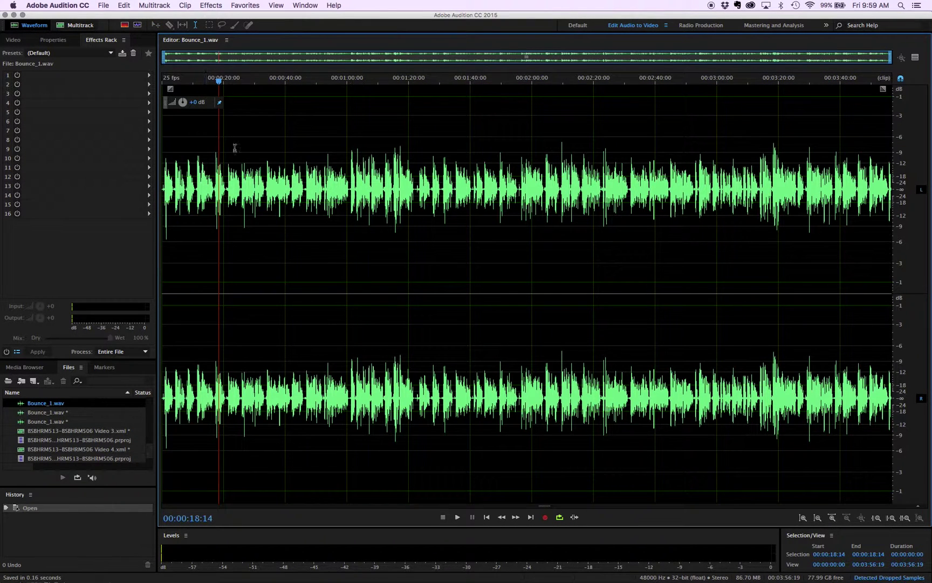
drag(890, 56, 193, 70)
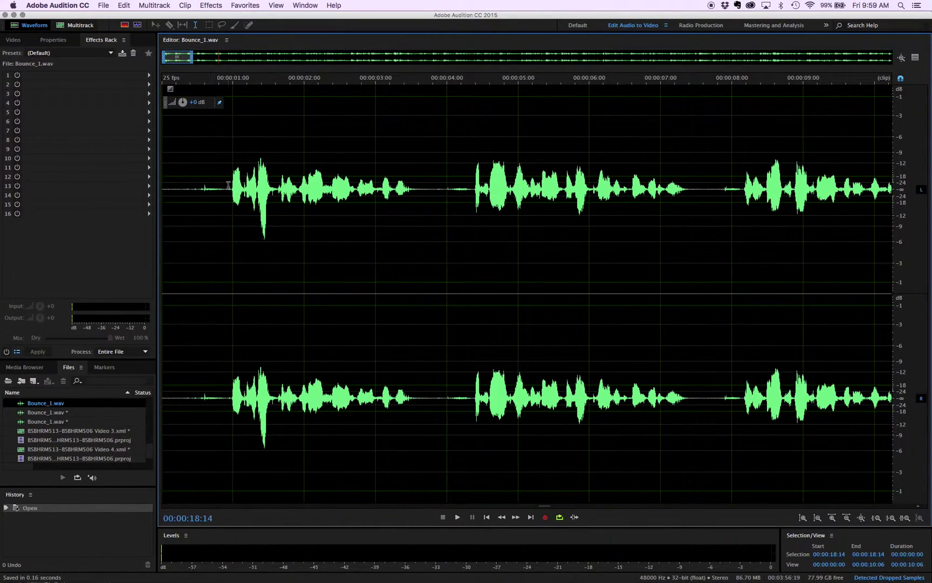
drag(231, 189, 149, 195)
key(super+shift+s)
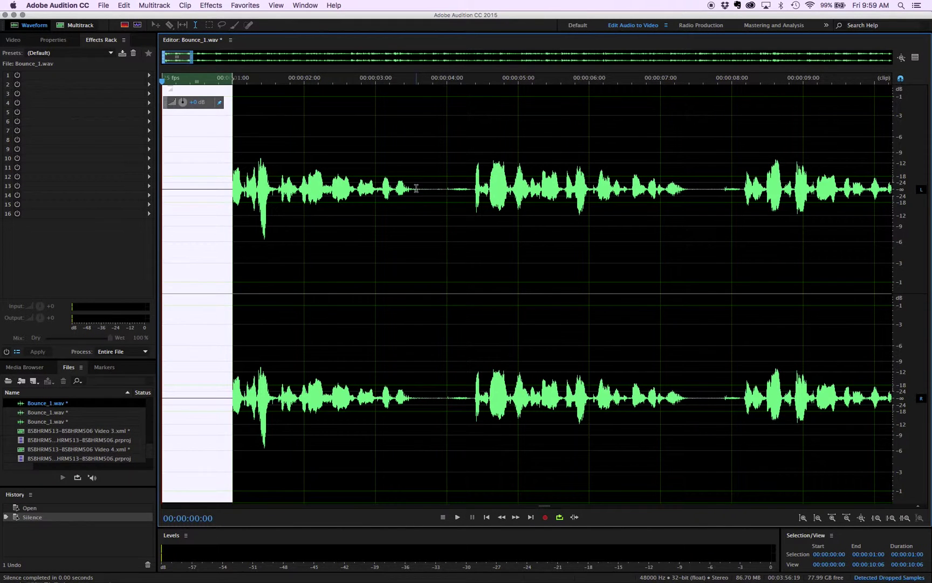
drag(416, 190, 559, 193)
key(super+shift+s)
scroll(466, 202, right, 5)
key(super+shift+s)
scroll(509, 199, right, 5)
key(super+shift+s)
- Silence the gaps near 17 and 20–21 seconds, and redo the 25-second pause with a tighter selection
scroll(550, 198, right, 7)
drag(596, 189, 642, 188)
key(super+shift+s)
scroll(615, 193, right, 6)
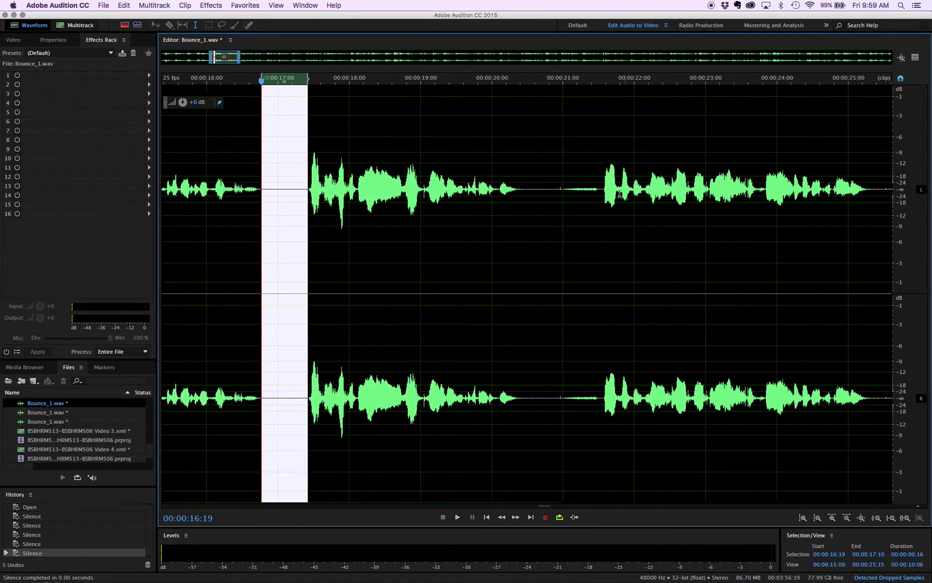
drag(499, 193, 583, 193)
key(super+shift+s)
scroll(561, 200, right, 6)
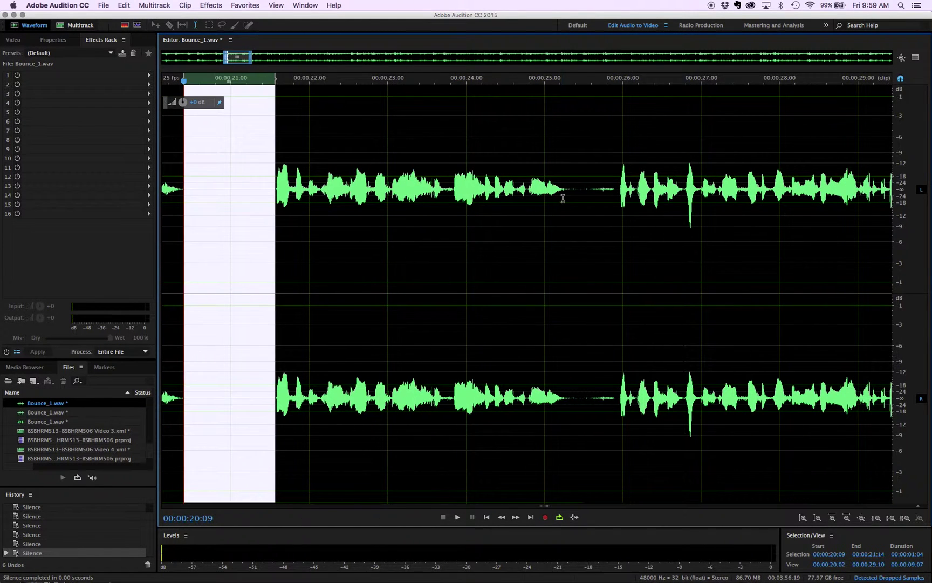
drag(567, 190, 622, 190)
key(super+shift+s)
key(super+z)
click(607, 190)
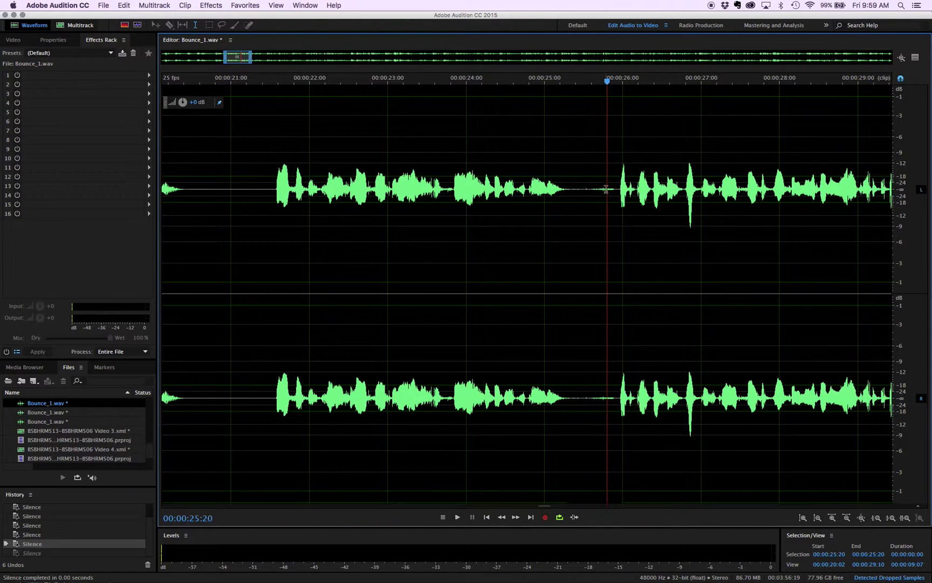
drag(570, 191, 619, 192)
key(super+shift+s)
- Silence the short pause at 30 seconds and the quiet sections near 34 and 42 seconds
scroll(619, 199, right, 10)
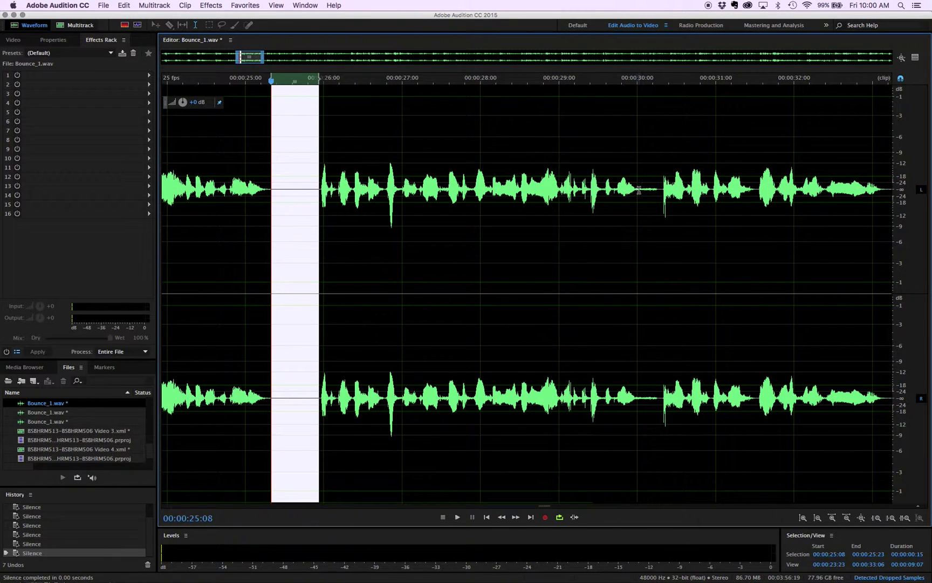
drag(637, 189, 661, 192)
key(super+shift+s)
scroll(642, 197, right, 9)
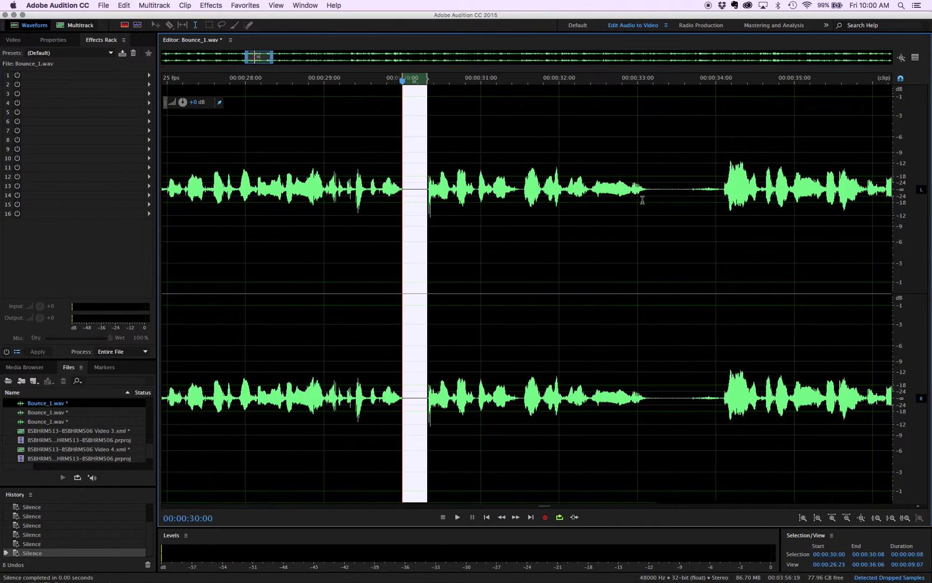
drag(650, 190, 724, 188)
key(super+shift+s)
scroll(663, 213, right, 12)
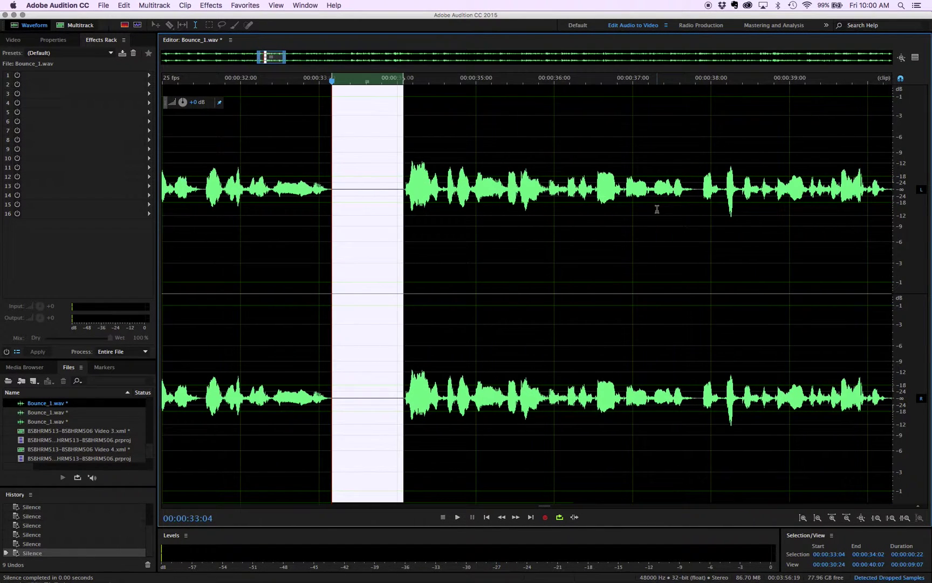
scroll(657, 209, right, 17)
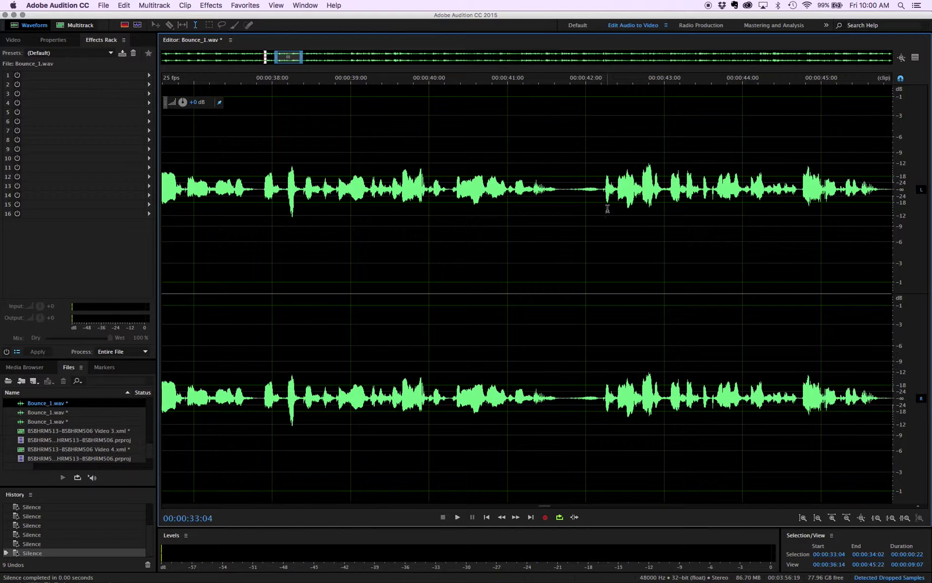
drag(559, 192, 602, 193)
key(super+shift+s)
- Clear the old selection and select the quiet gap at 45–46 seconds
click(556, 193)
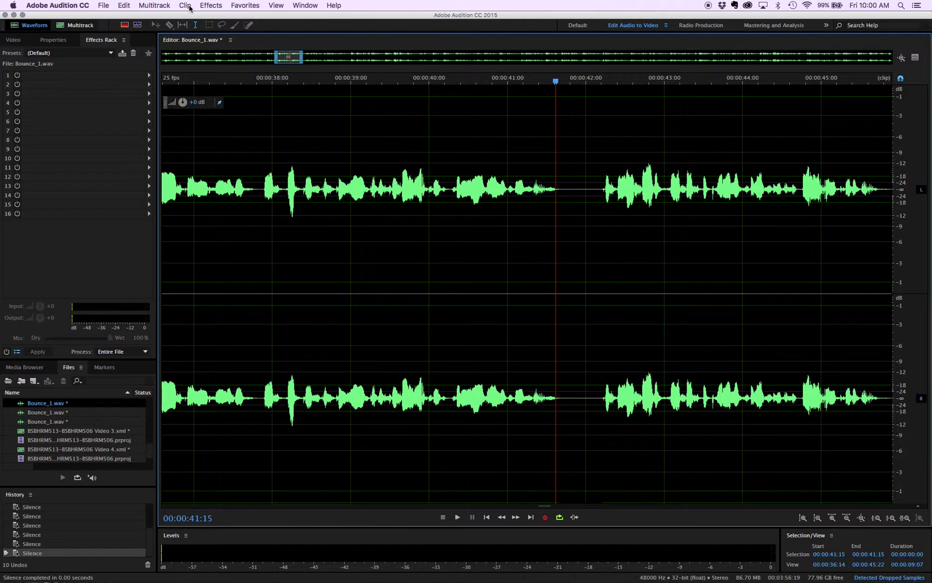
scroll(551, 180, right, 4)
scroll(551, 179, right, 5)
click(658, 190)
drag(644, 197, 570, 221)
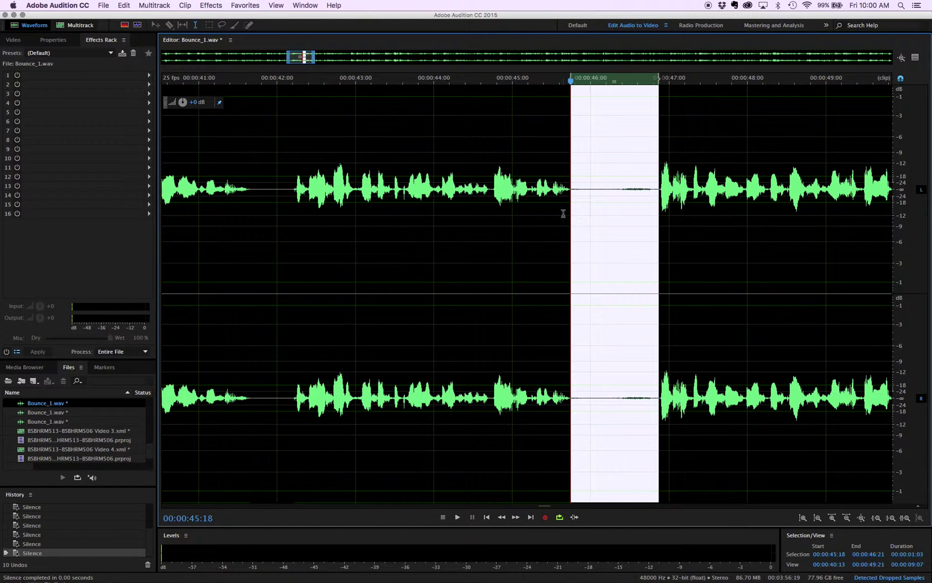
click(218, 8)
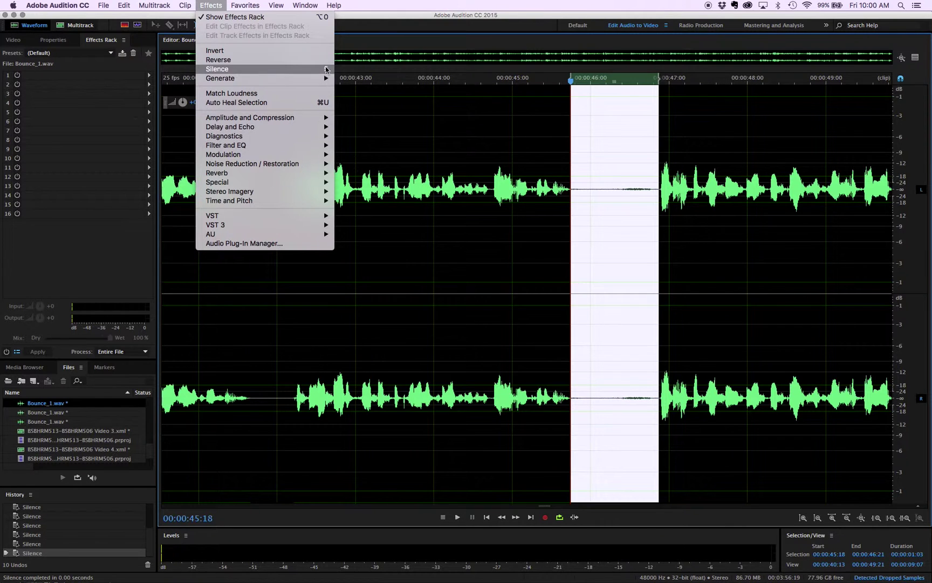
click(614, 187)
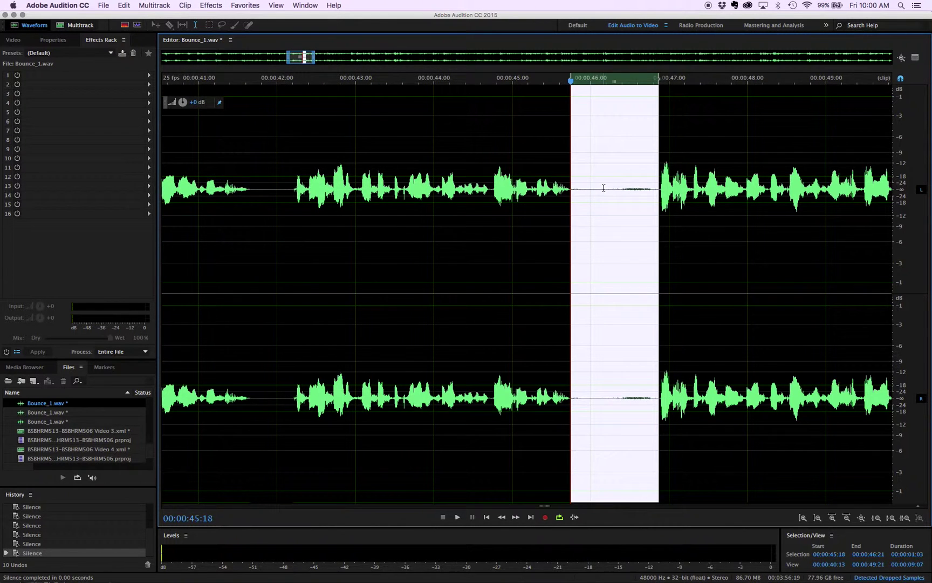
- Silence the noise blips around 52 and 53 seconds, playing back to check the pause
scroll(603, 187, down, 3)
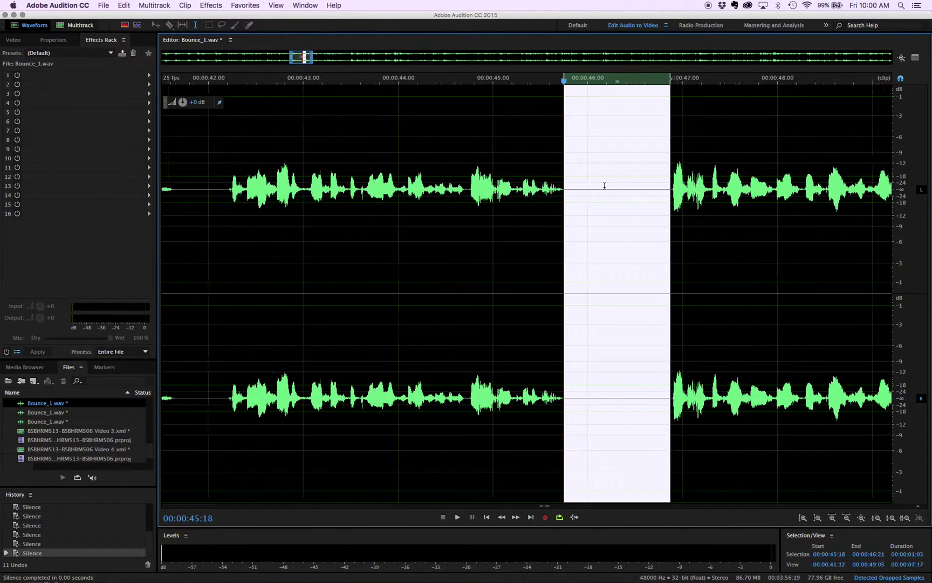
scroll(641, 188, right, 8)
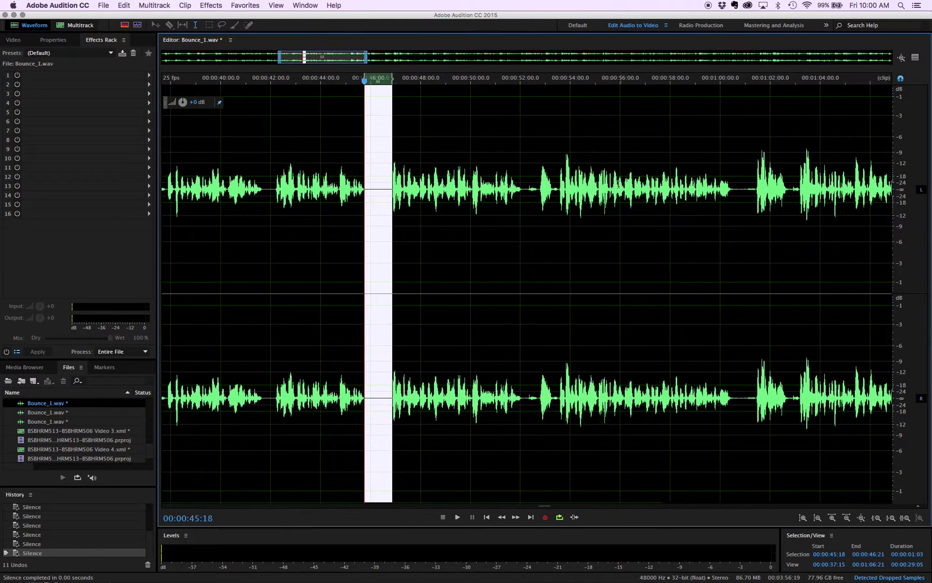
drag(539, 190, 521, 199)
key(super+shift+s)
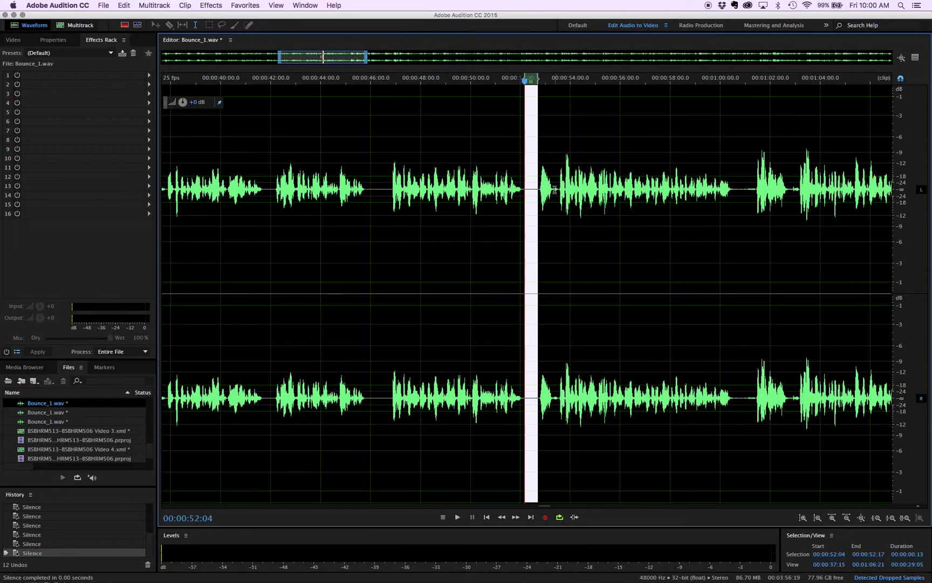
click(546, 190)
key(space)
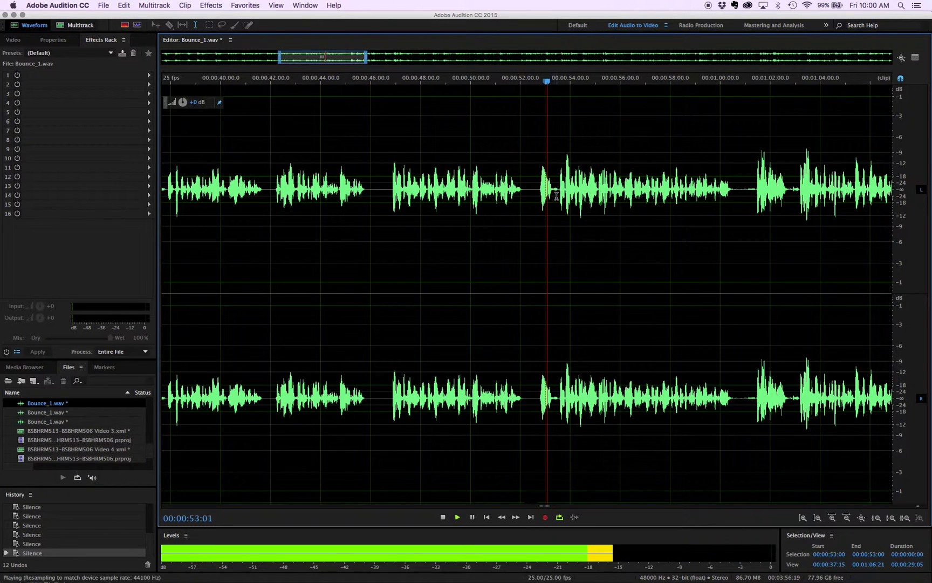
key(space)
click(530, 189)
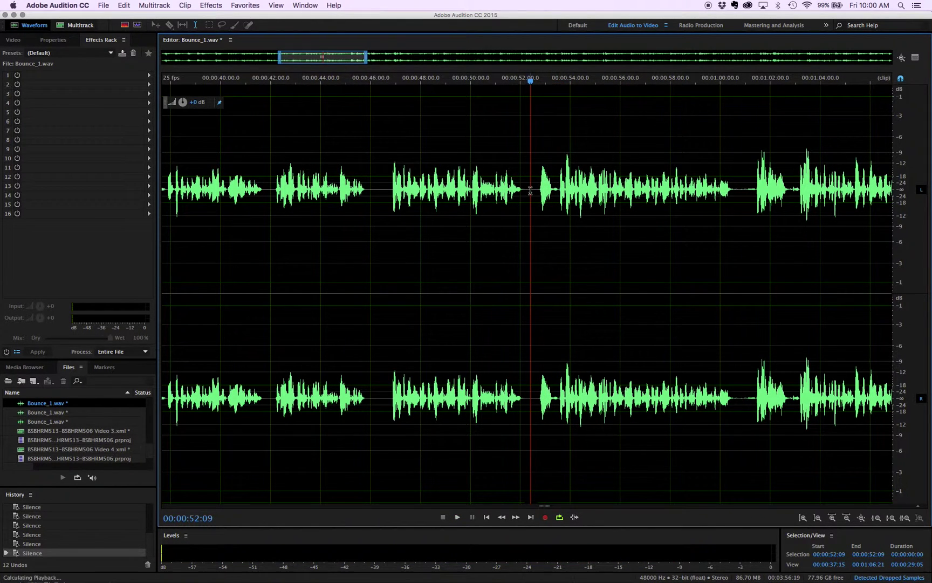
key(space)
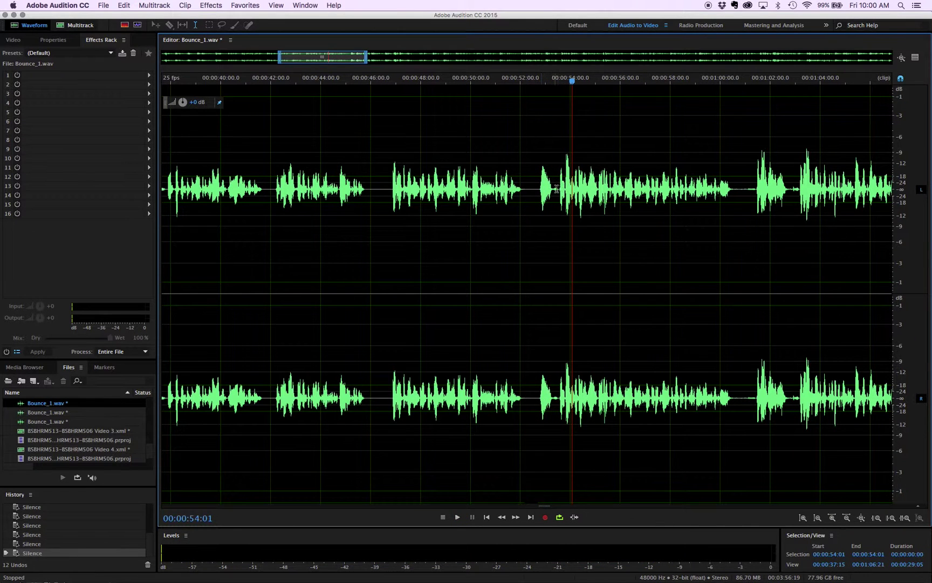
drag(558, 190, 554, 205)
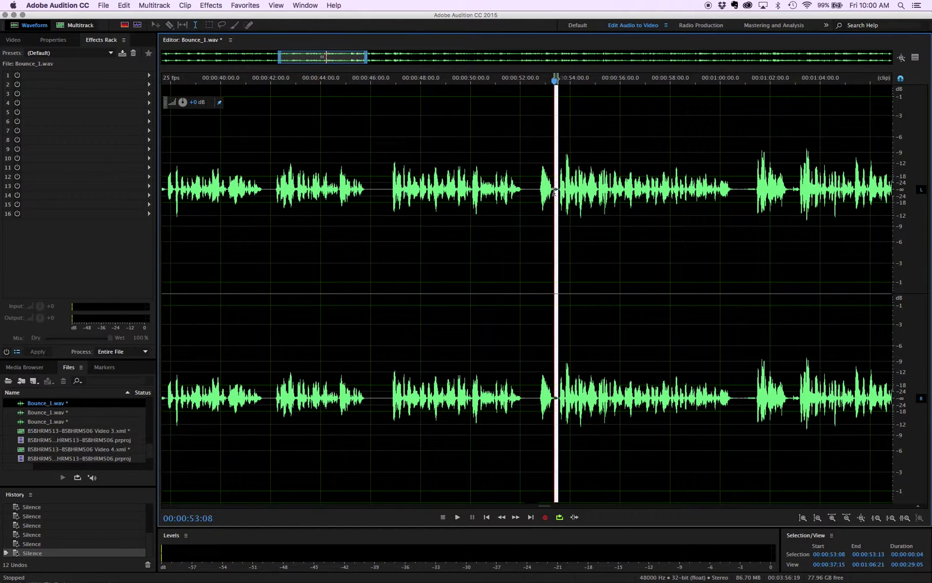
key(super+shift+s)
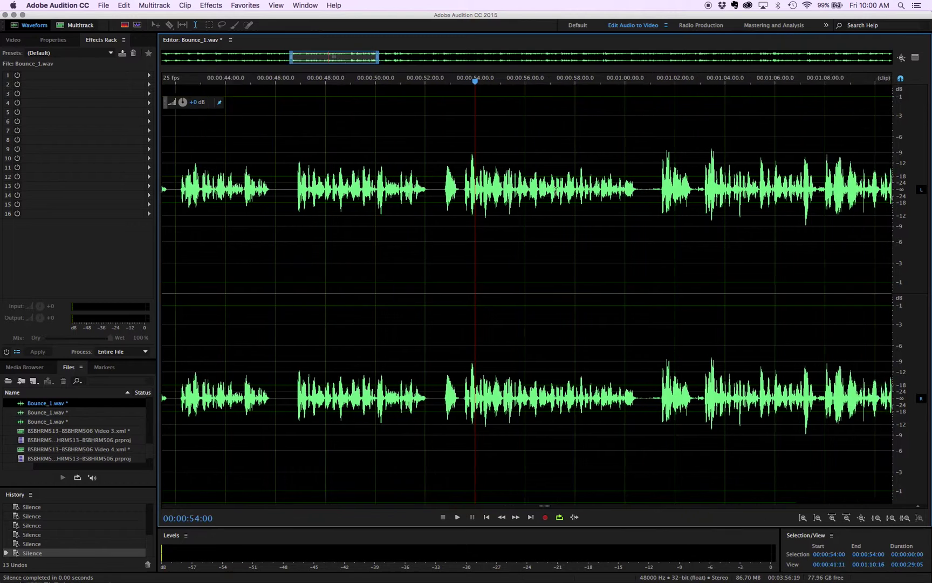
- Silence the pauses near 1:00, 1:02 and 1:12
scroll(556, 191, right, 5)
drag(558, 191, 536, 213)
key(super+shift+s)
scroll(526, 207, right, 8)
drag(484, 189, 473, 195)
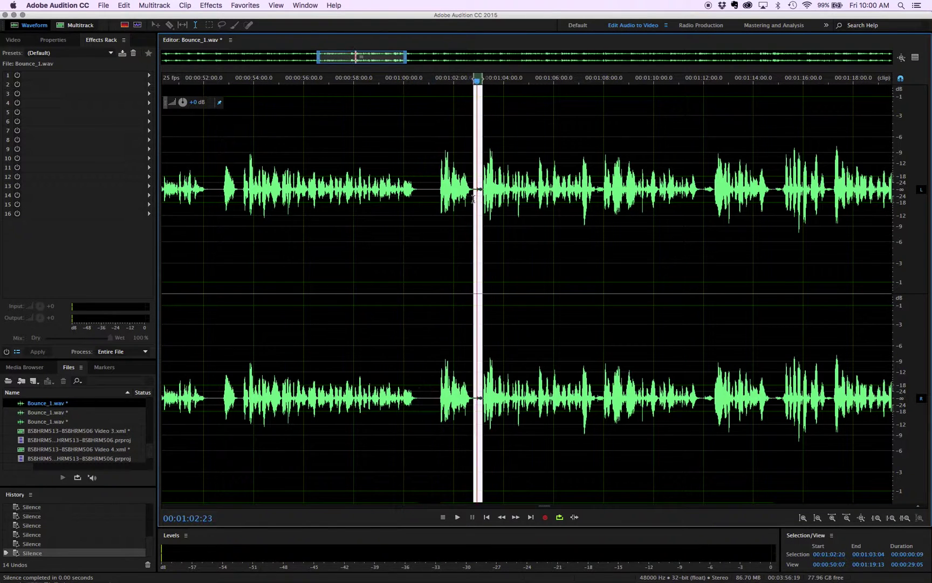
key(super+shift+s)
scroll(481, 199, right, 10)
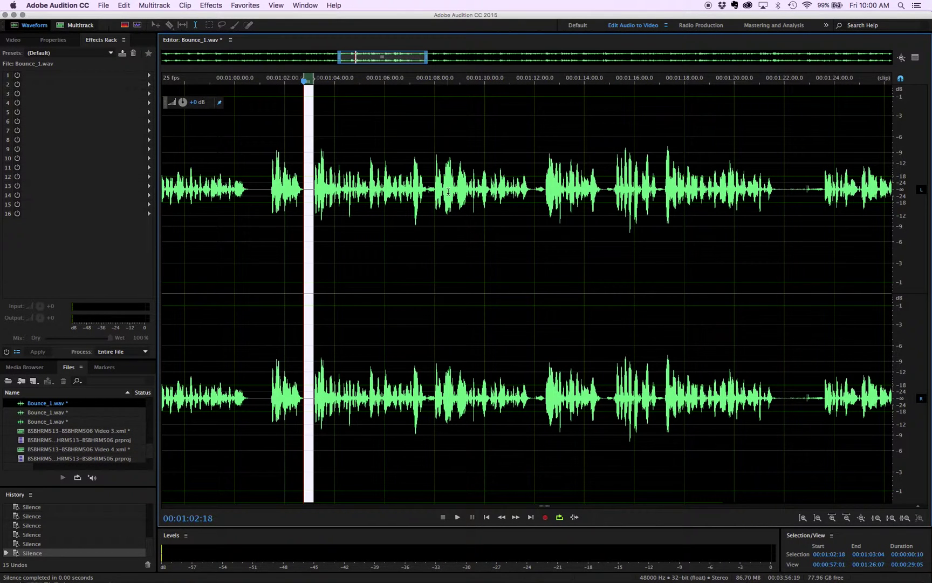
drag(543, 190, 534, 197)
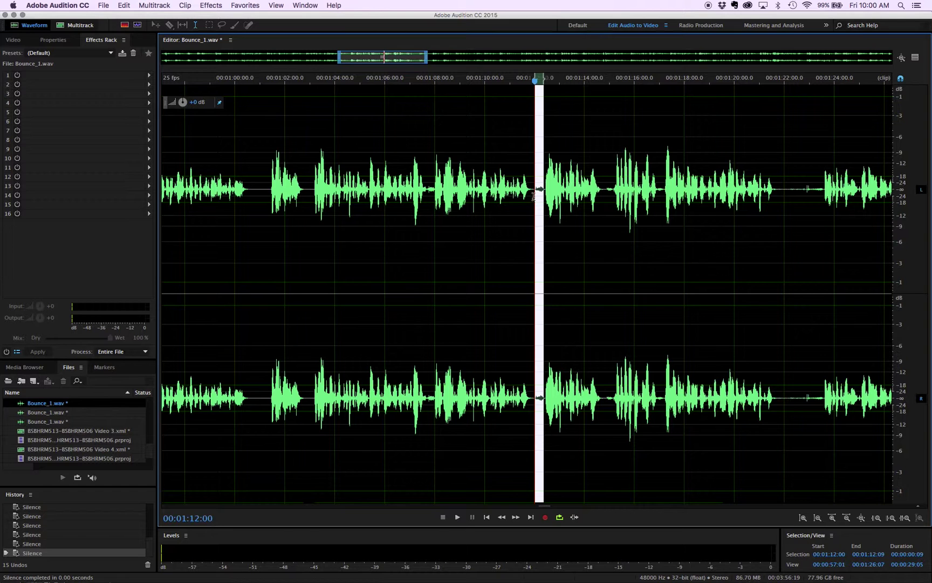
key(super+shift+s)
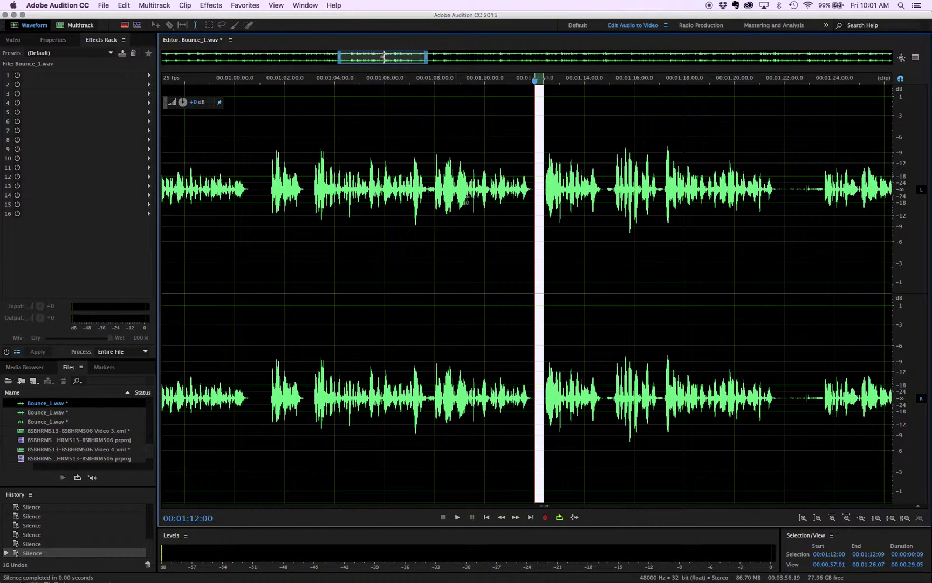
- Silence the ranges at 1:14:18 and near the file end, then zoom out to show the whole file
scroll(446, 197, right, 5)
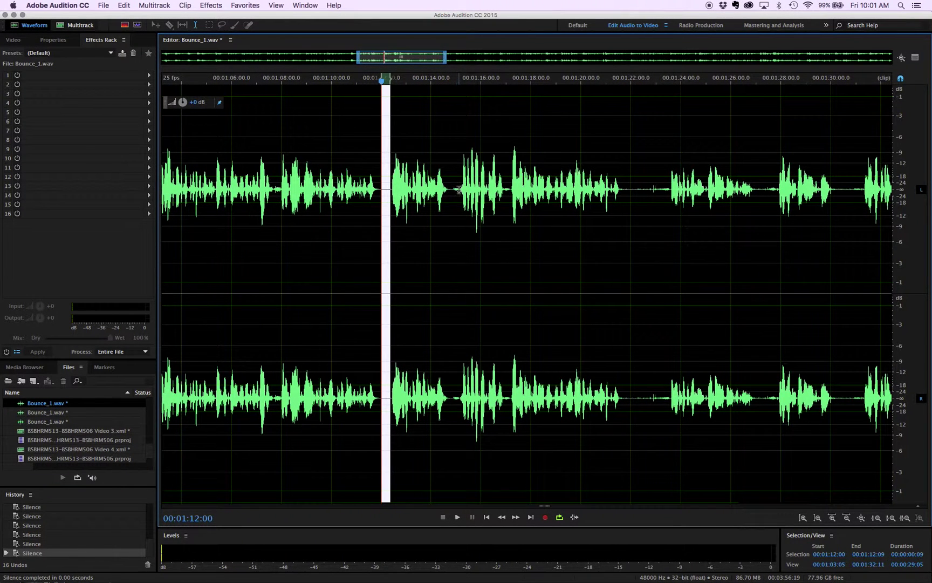
drag(450, 192, 509, 195)
key(super+shift+s)
key(super+shift+s)
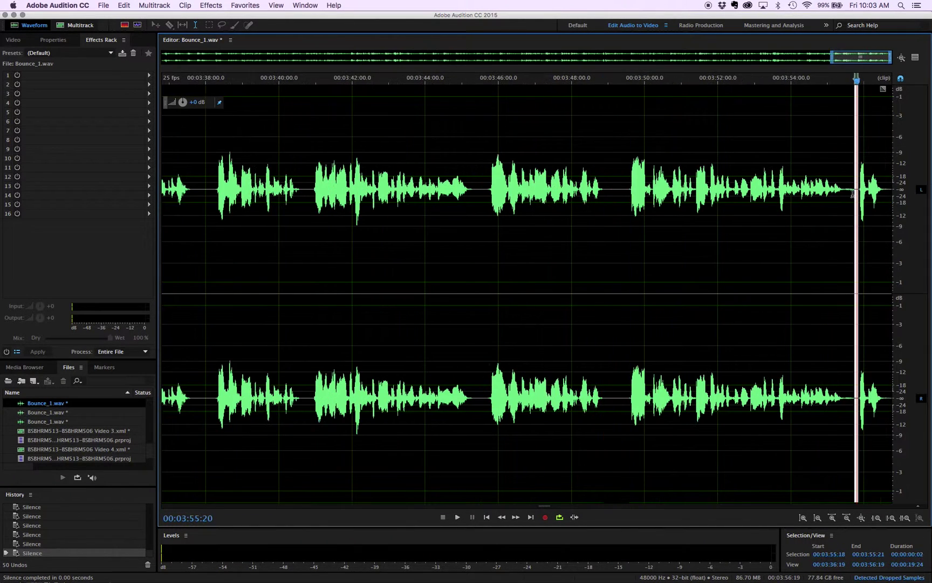
drag(859, 200, 895, 188)
key(super+shift+s)
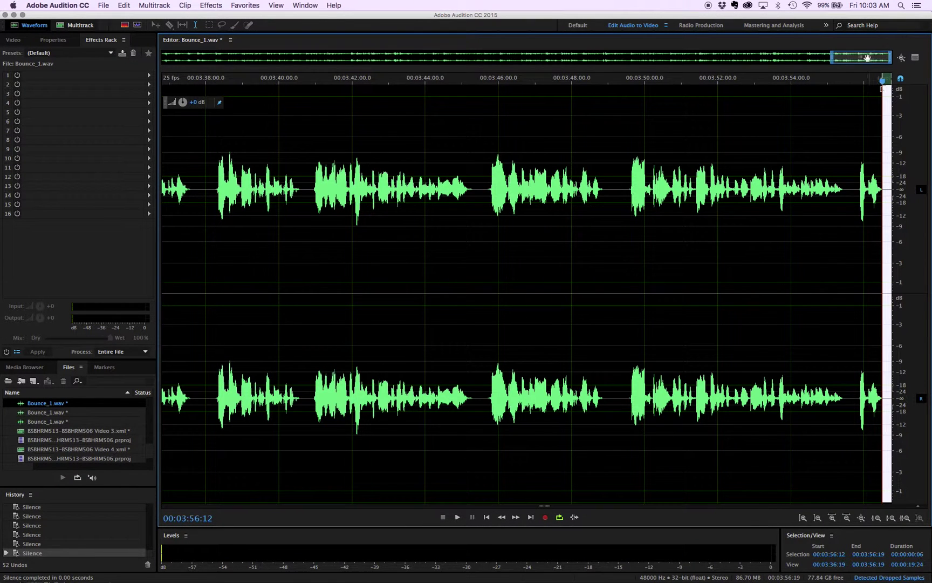
drag(833, 59, 170, 72)
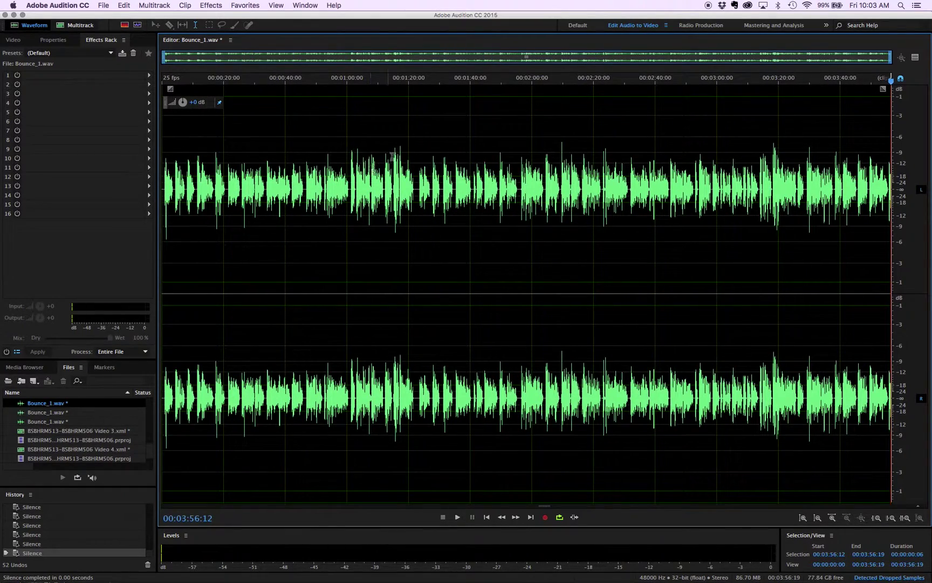
click(417, 151)
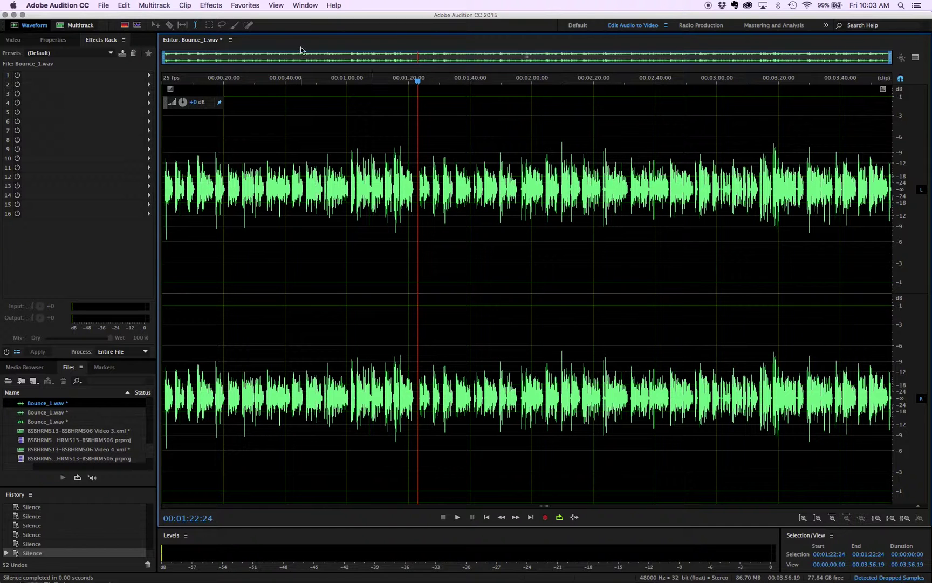
- Apply the Single-band Compressor (Threshold -17 dB, Ratio 3:1) to Bounce_1.wav two times in a row
click(209, 5)
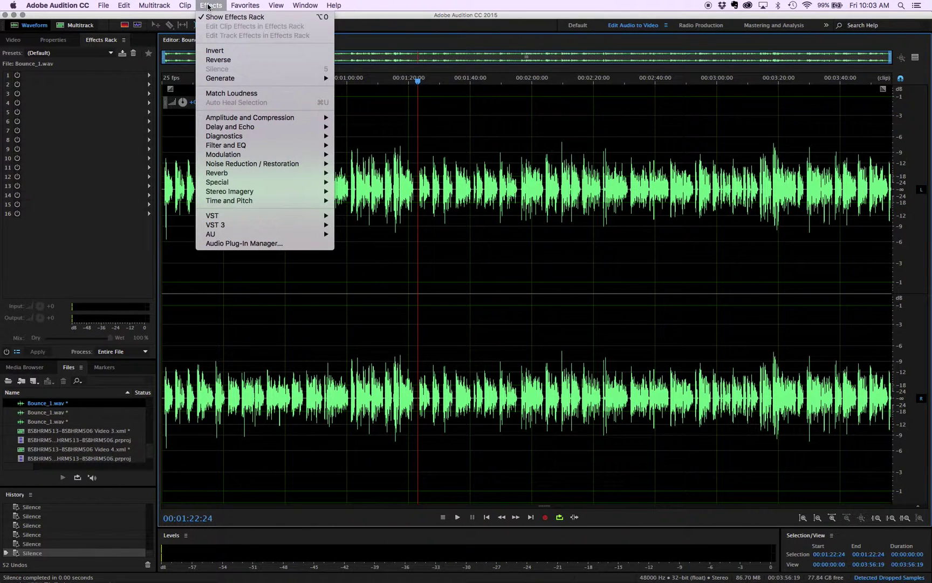
mouse_move(278, 121)
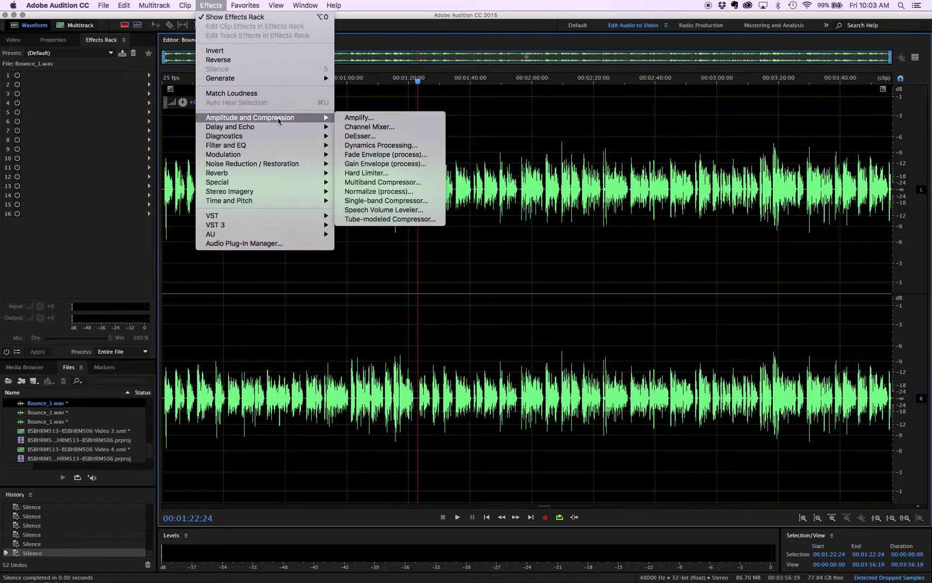
click(394, 200)
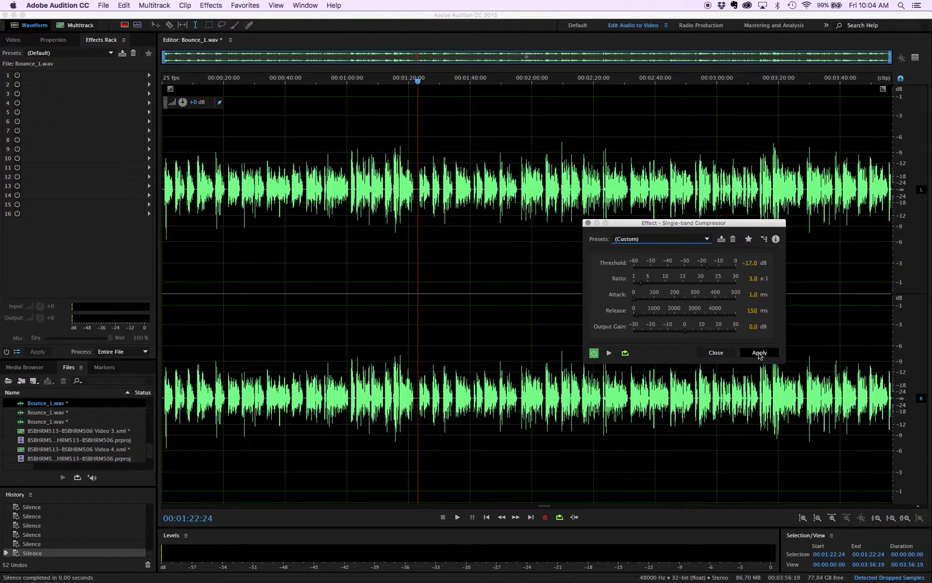
click(758, 352)
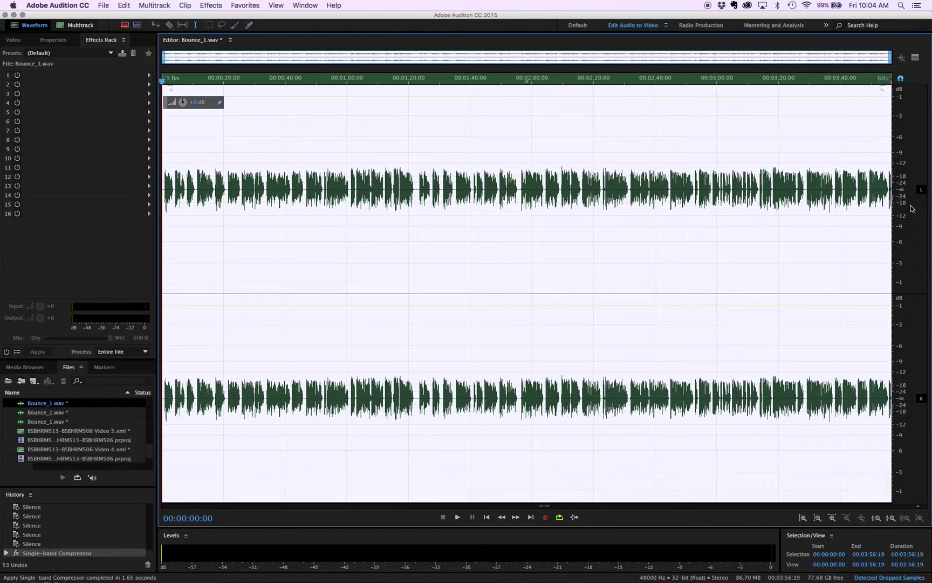
click(211, 6)
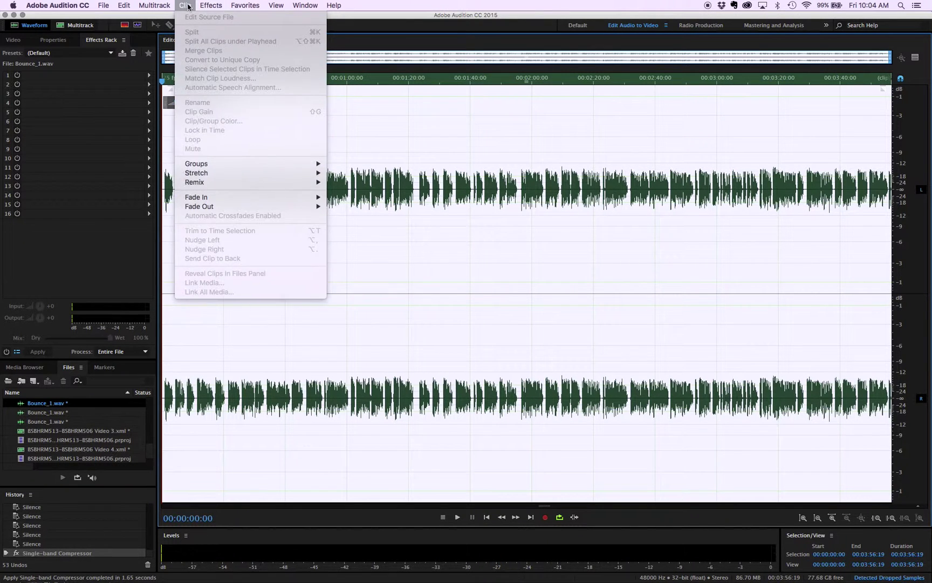
mouse_move(278, 119)
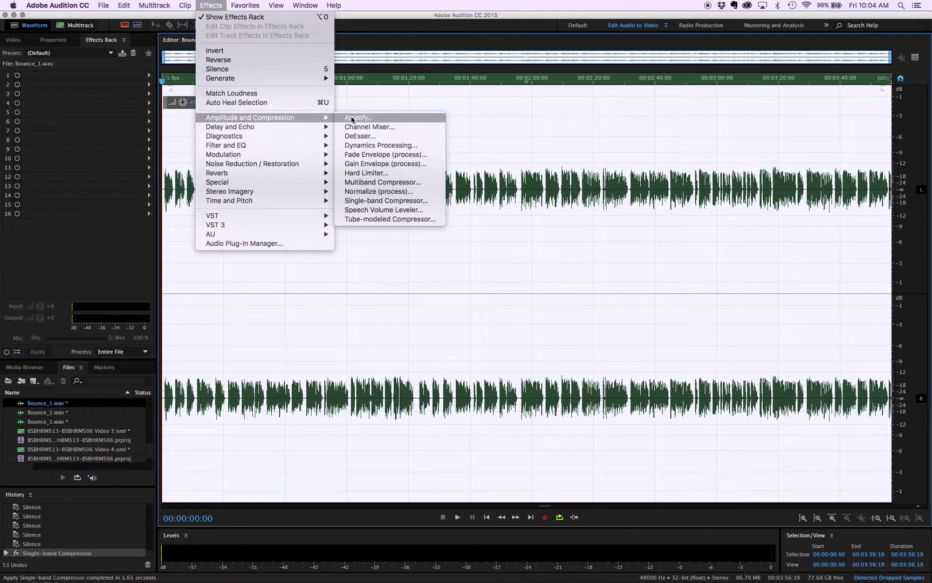
click(371, 203)
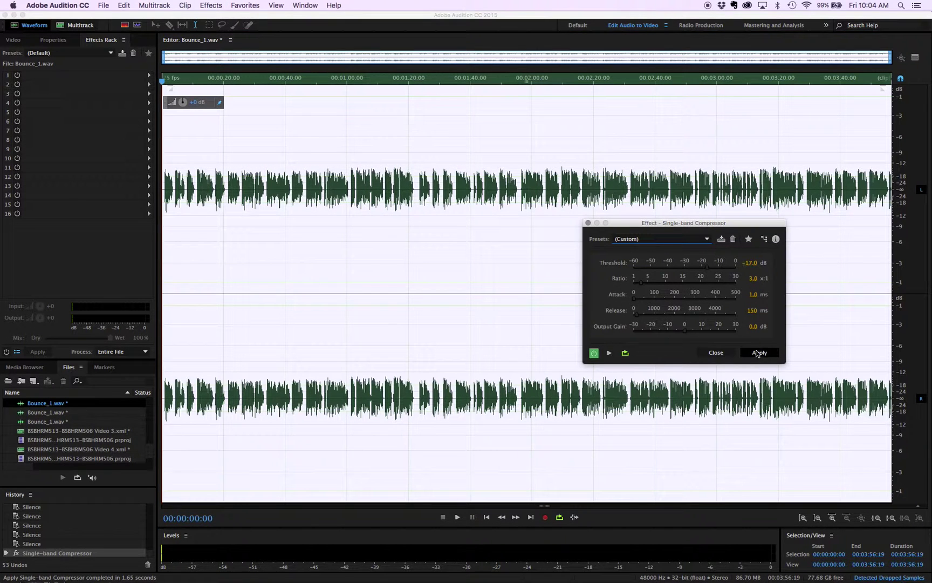
click(760, 352)
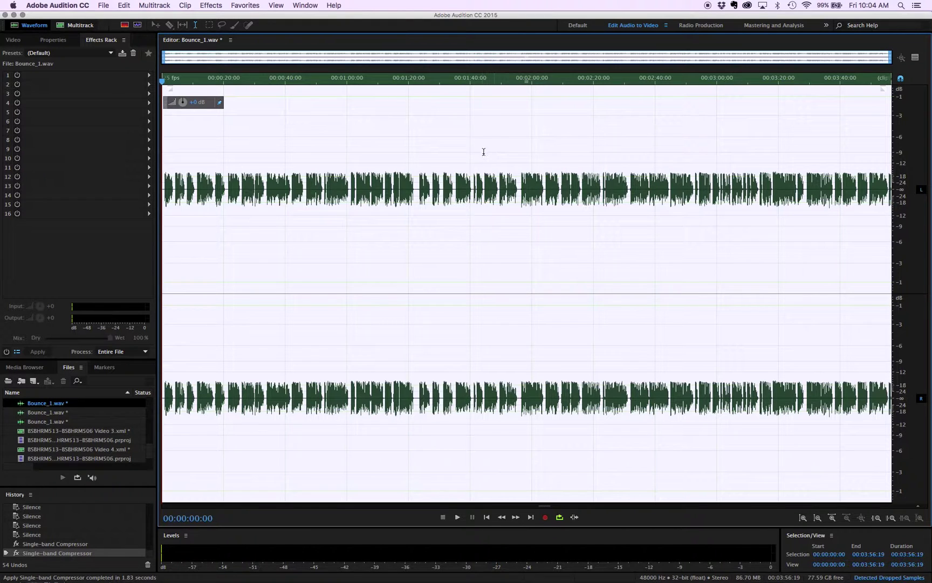
- Normalize the whole Bounce_1.wav clip to -1 dB
click(214, 6)
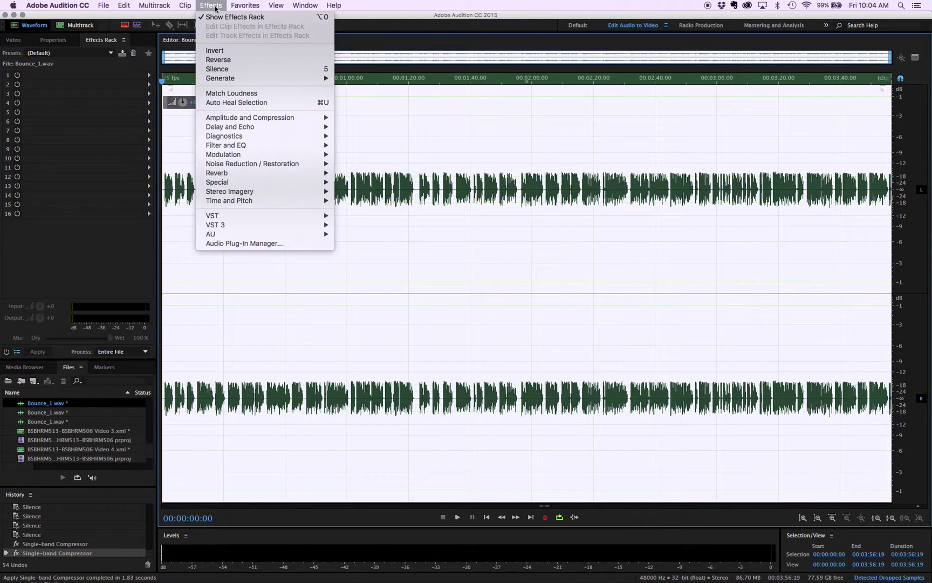
mouse_move(270, 118)
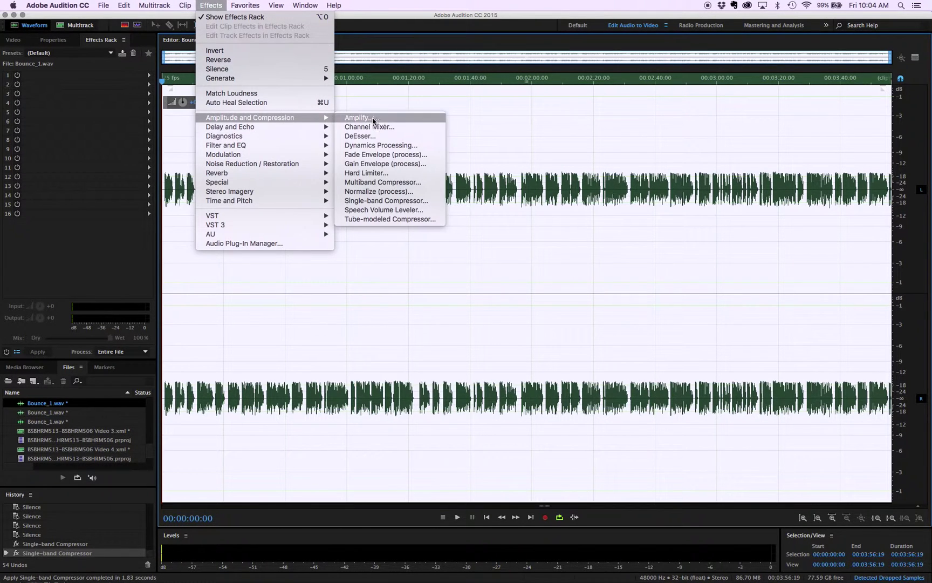
click(388, 196)
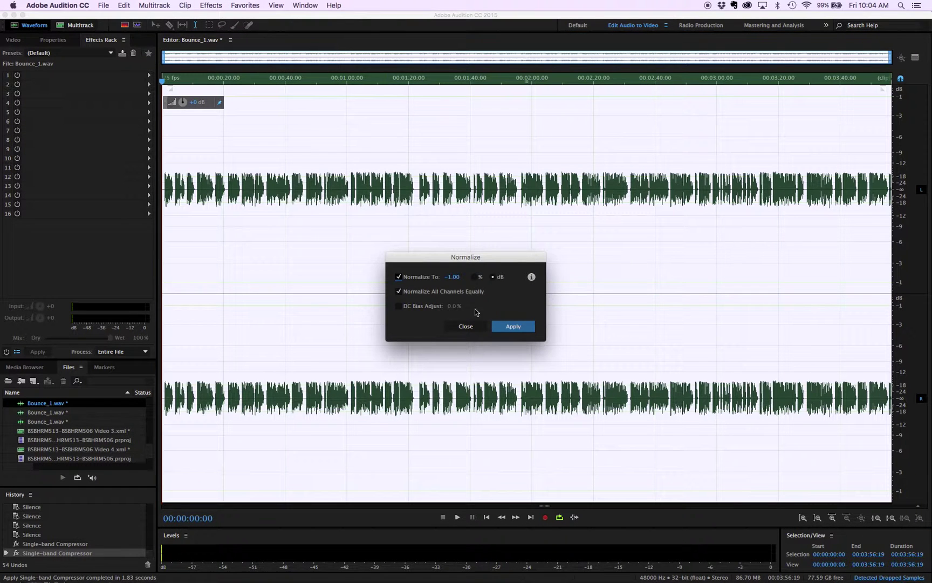
click(514, 327)
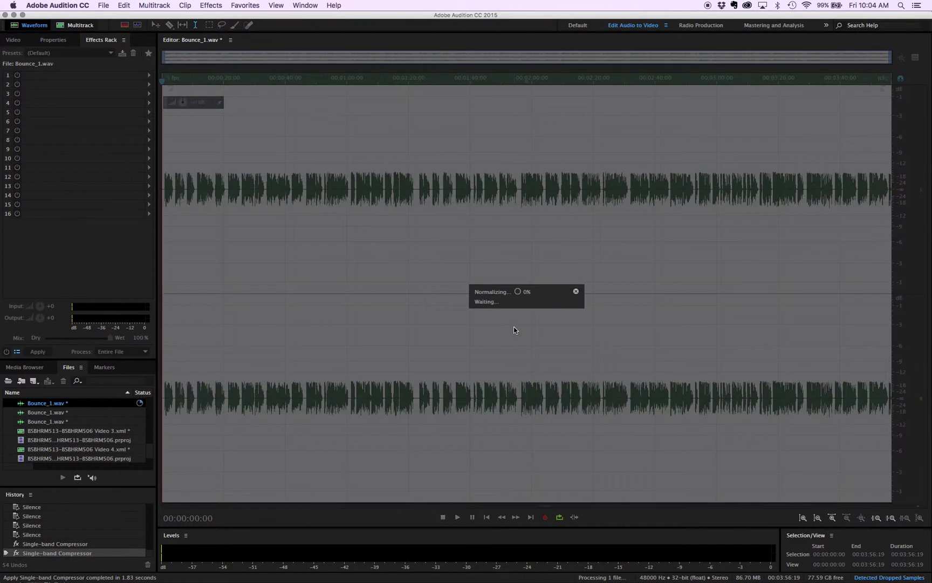
- Play back the normalized audio from about 26 seconds, then stop
click(246, 168)
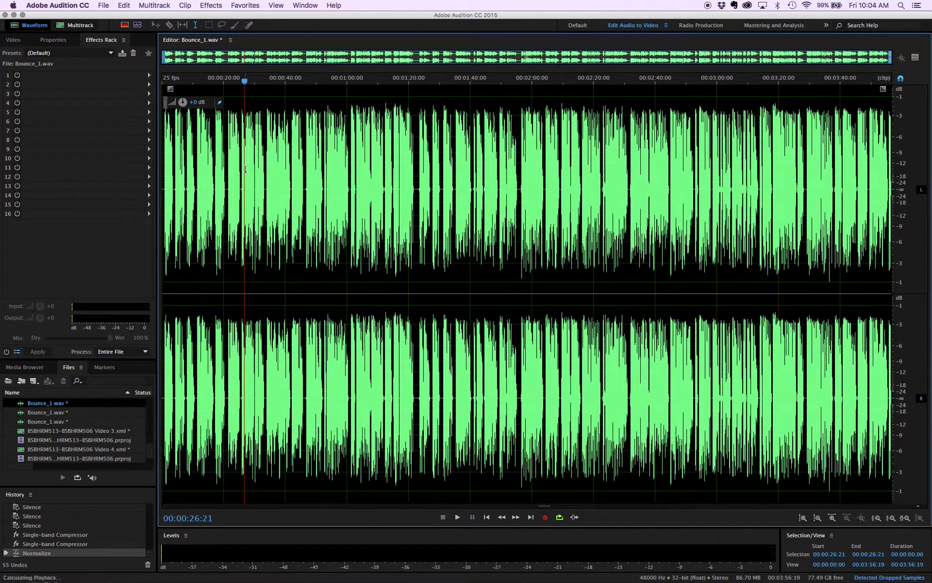
key(space)
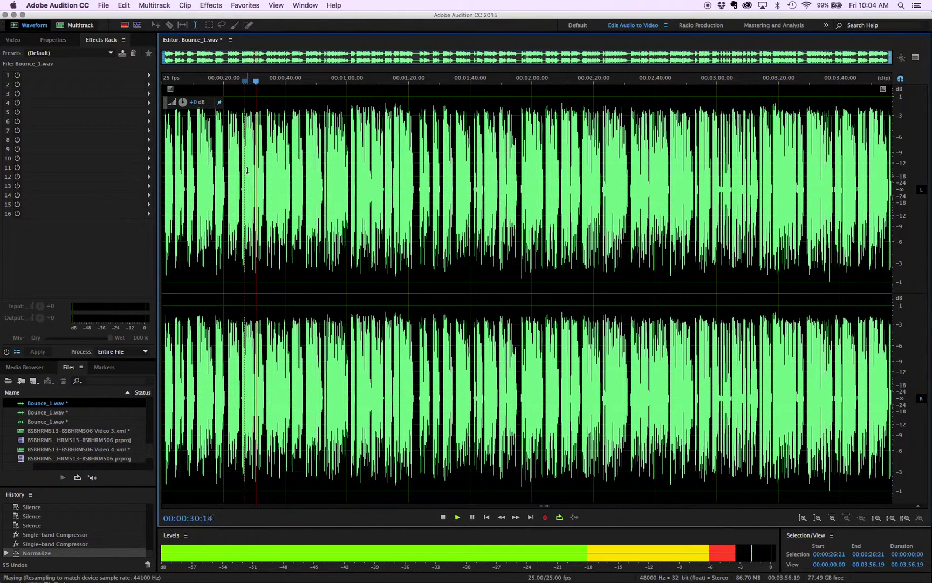
key(space)
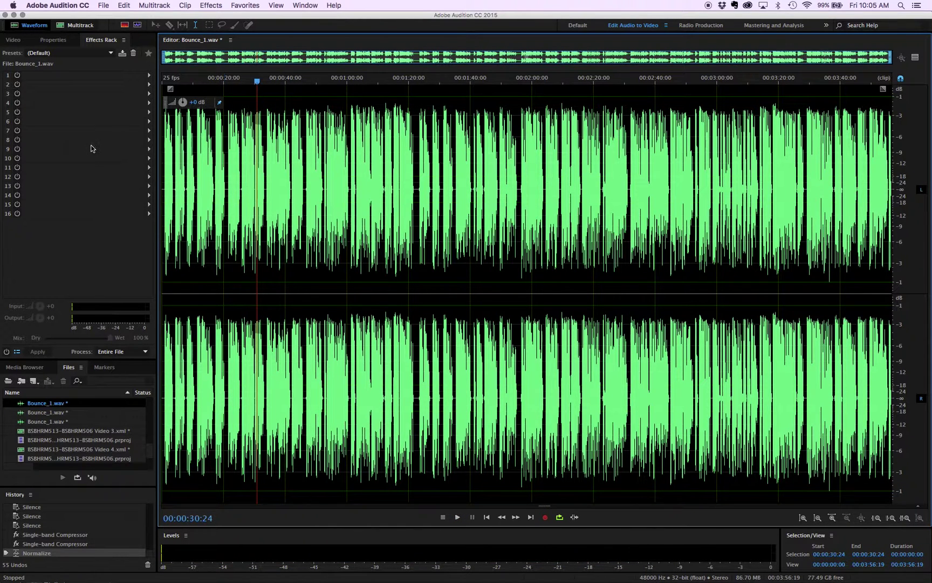
- Load the Kelly 2 equalizer rack preset, inspect its first Parametric Equalizer, and apply it to the clip
click(48, 53)
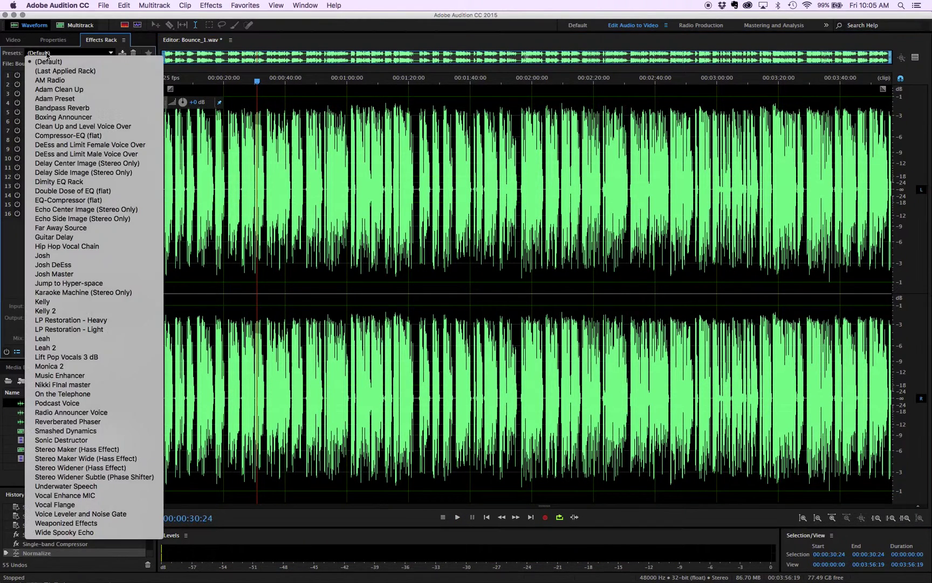
click(46, 311)
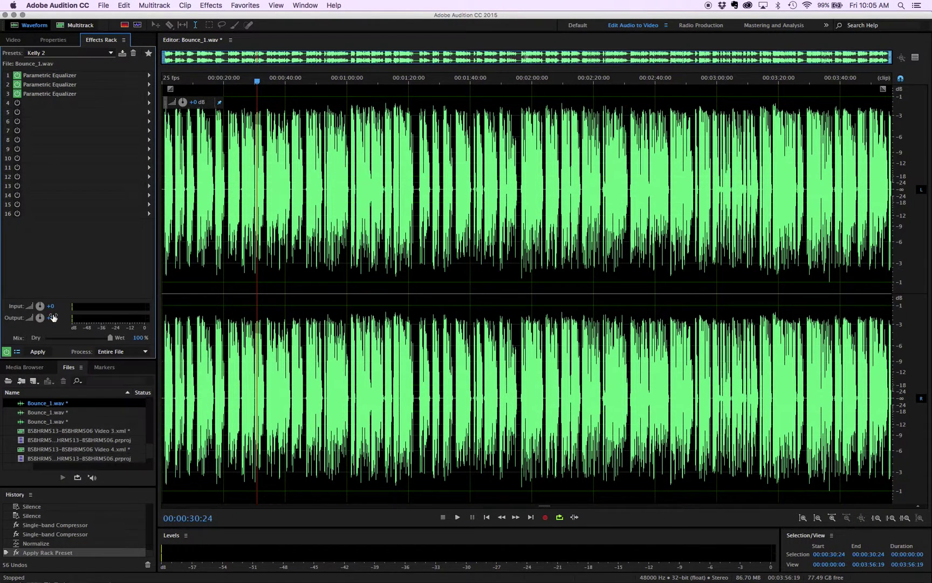
double_click(46, 76)
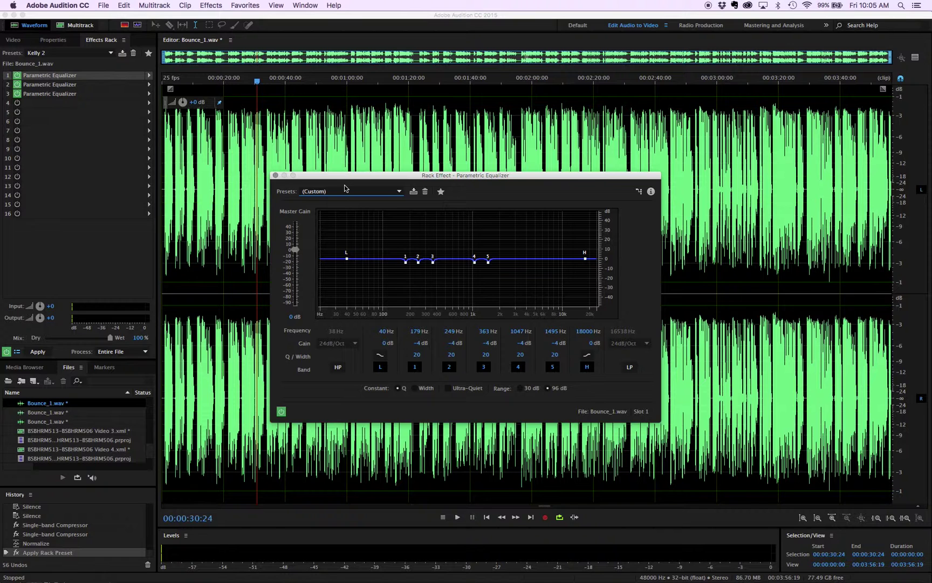
click(276, 176)
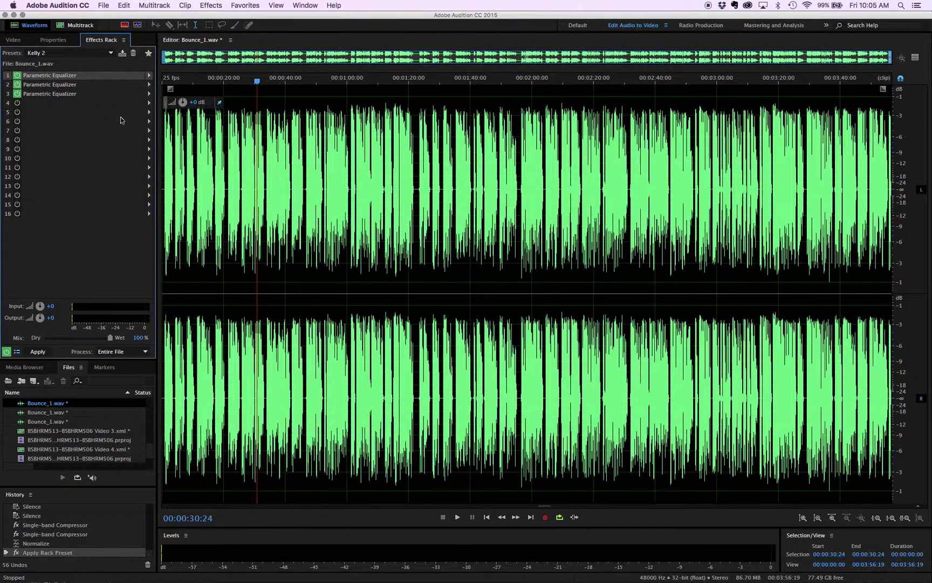
click(37, 352)
click(46, 352)
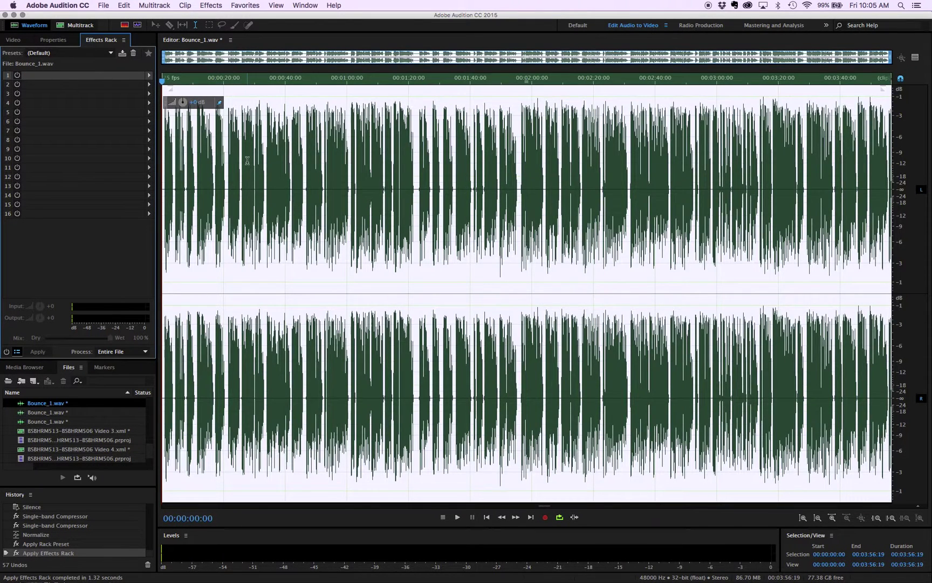
- Play back the equalized audio from about 27 seconds, then stop
click(247, 162)
key(space)
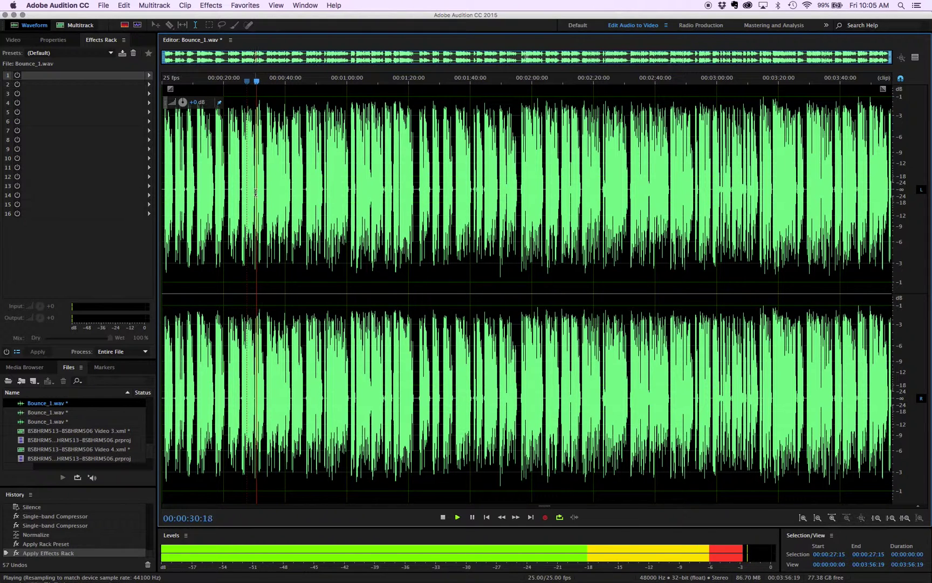
key(space)
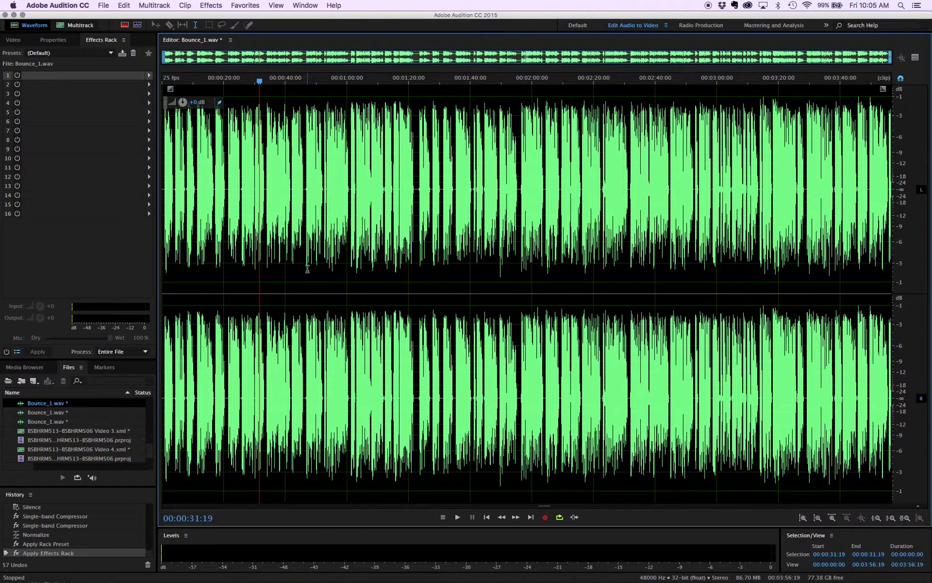
- Save Bounce_1.wav, return to the multitrack session and solo the Bounce_1 track
click(104, 5)
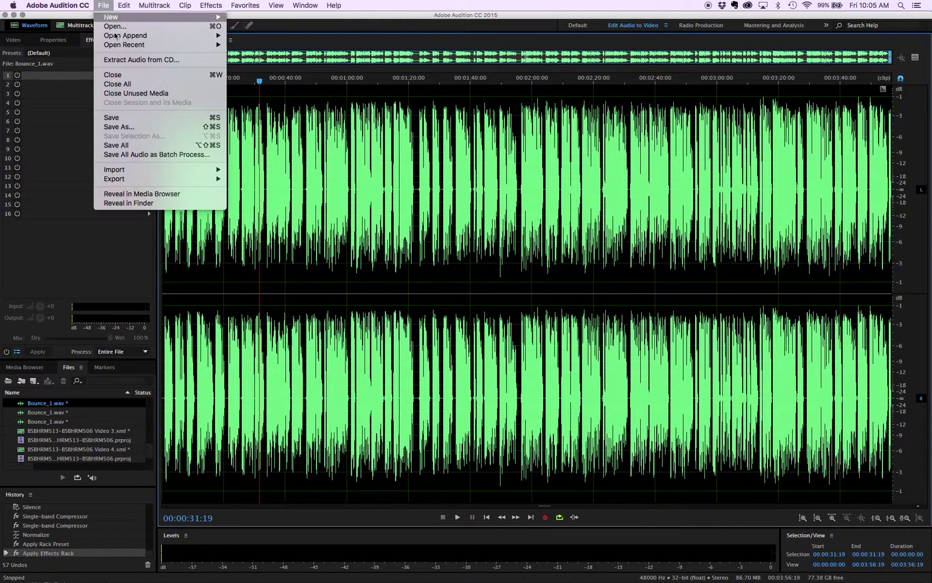
click(135, 119)
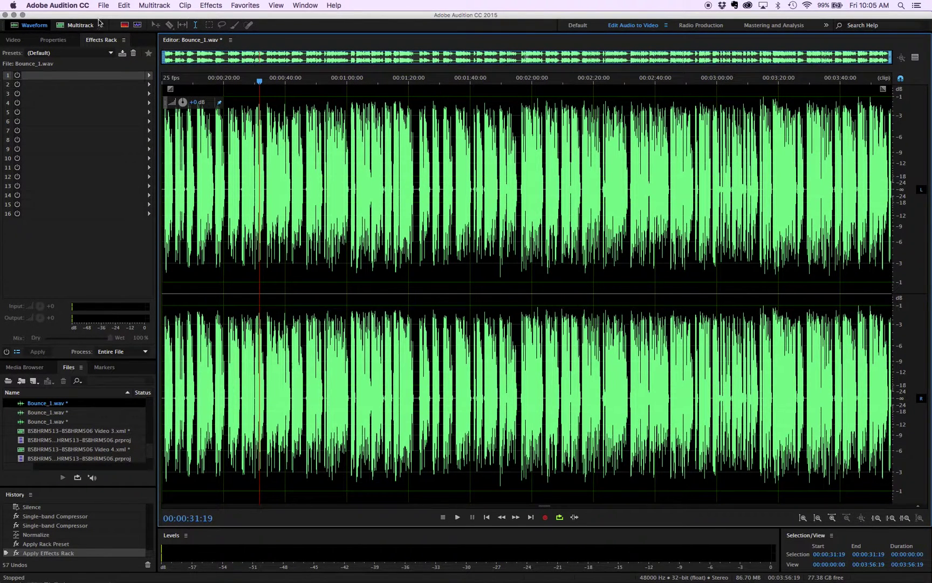
click(70, 25)
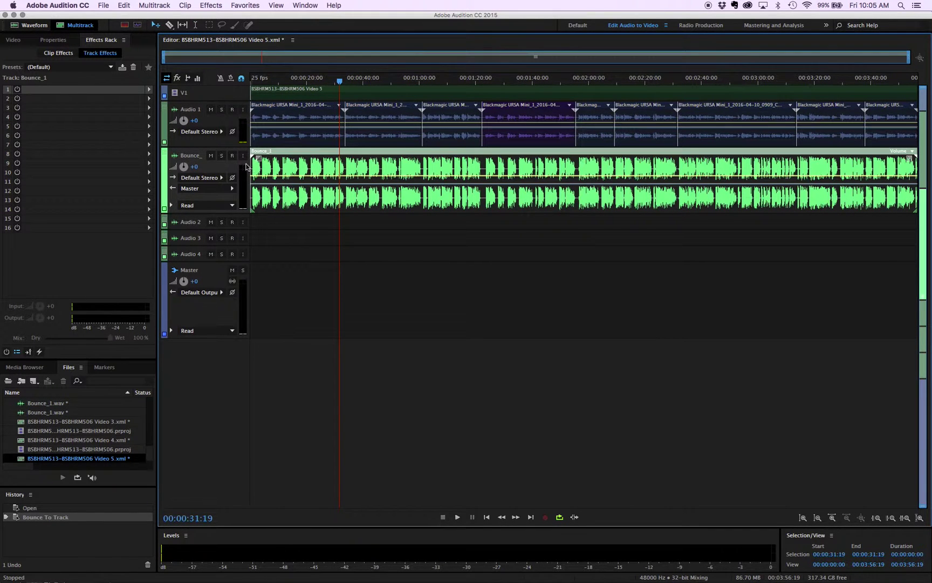
click(222, 156)
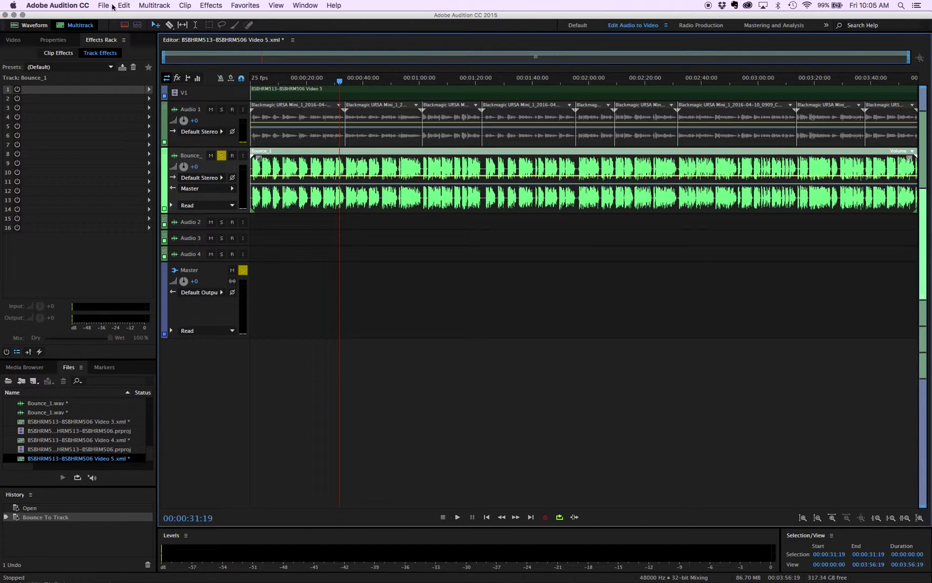
- Export the session to Premiere Pro as a stereo file mixdown
click(154, 6)
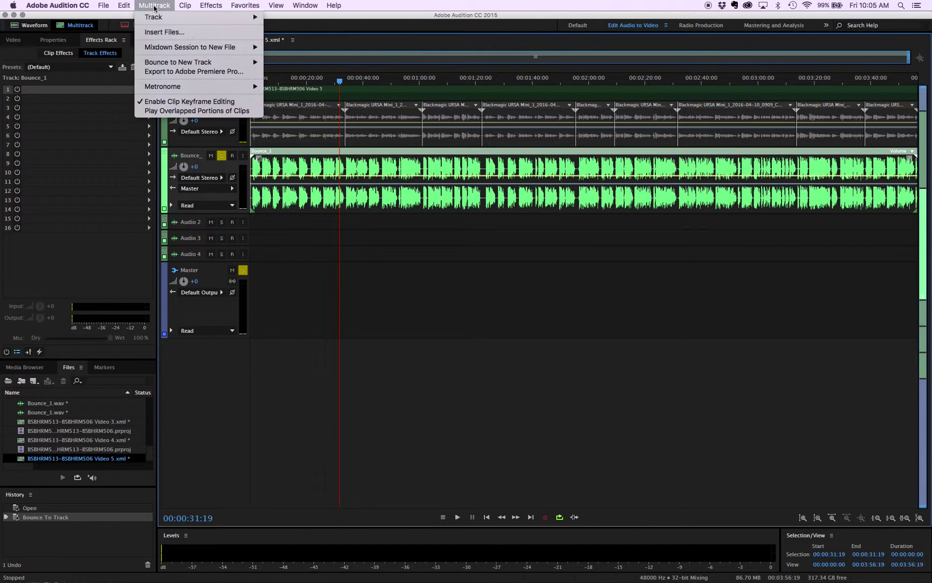
click(201, 72)
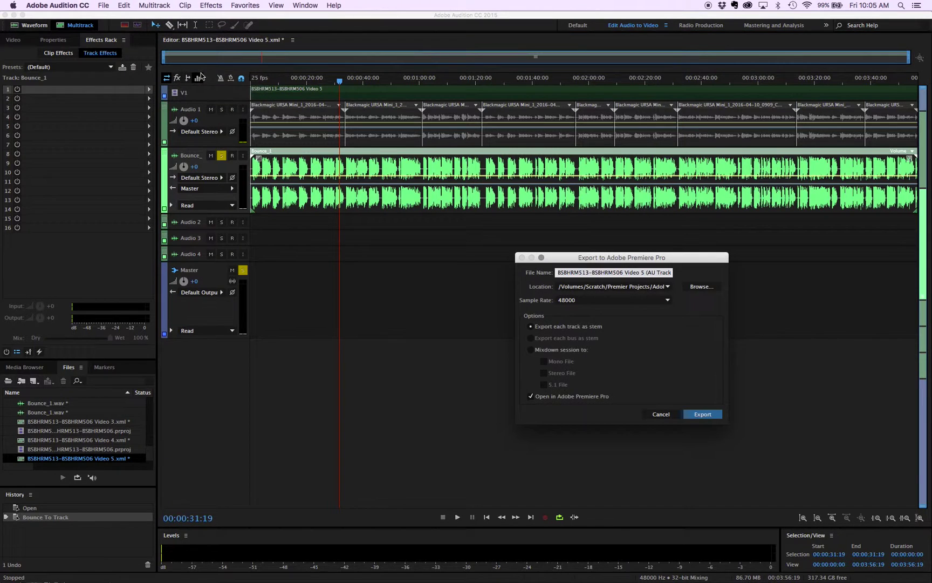
click(562, 351)
click(558, 373)
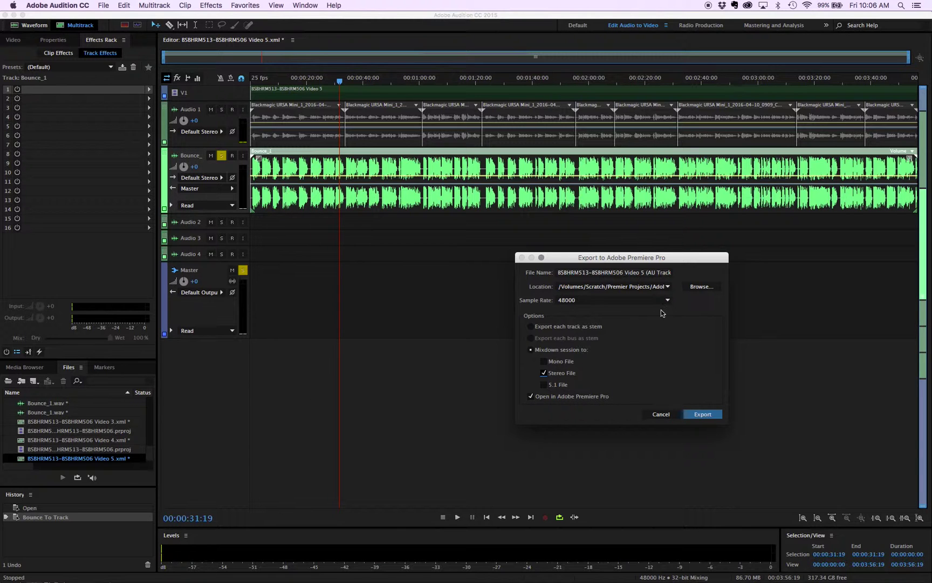
click(703, 414)
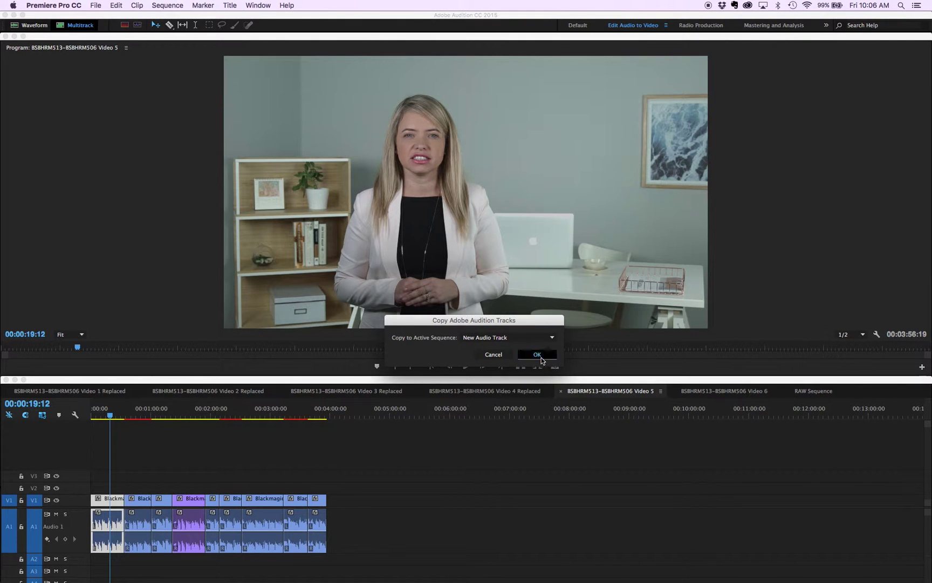
- Accept New Audio Track to bring the mixdown into the Video 5 Replaced sequence
click(539, 356)
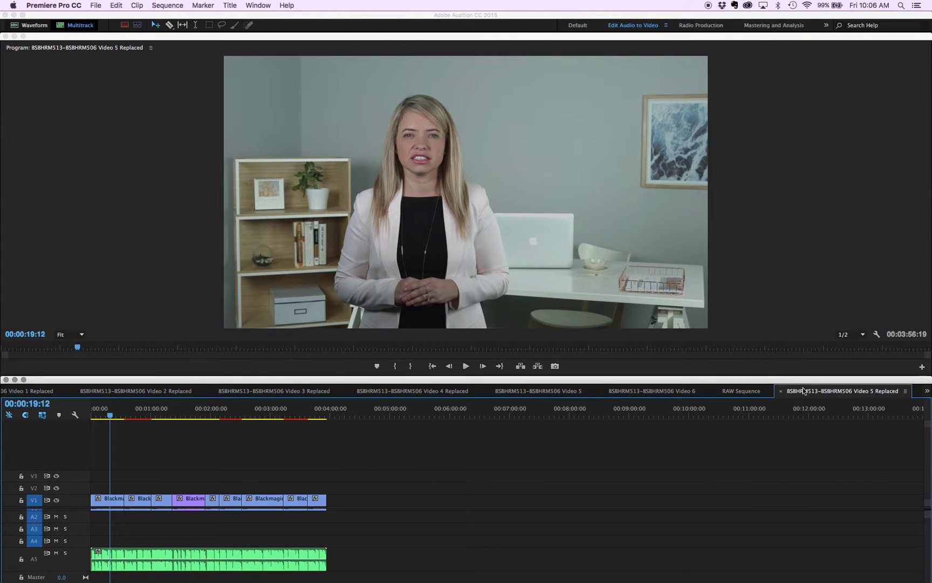
- Move the Video 5 Replaced tab beside Video 5, then close the original Video 5 sequence
click(795, 391)
drag(795, 392, 631, 389)
click(554, 396)
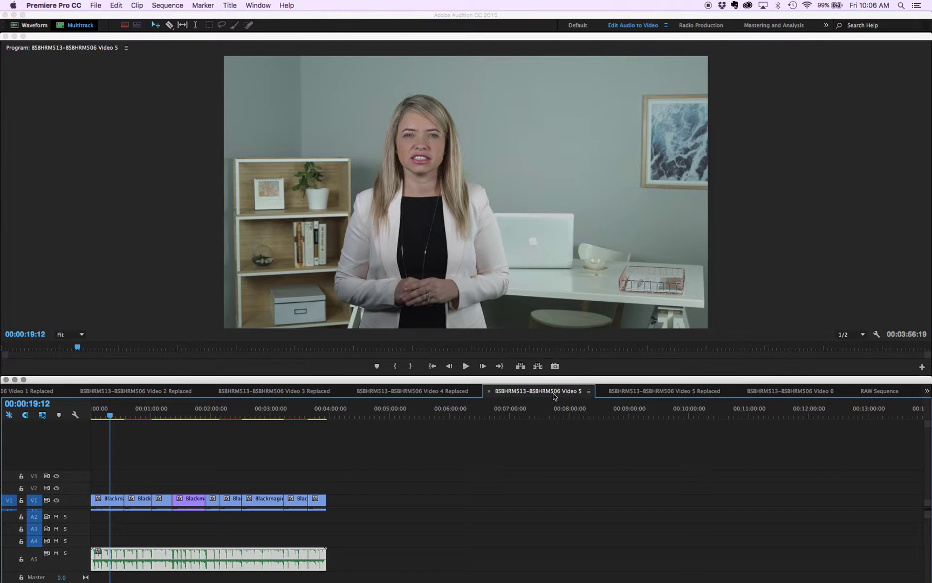
click(490, 392)
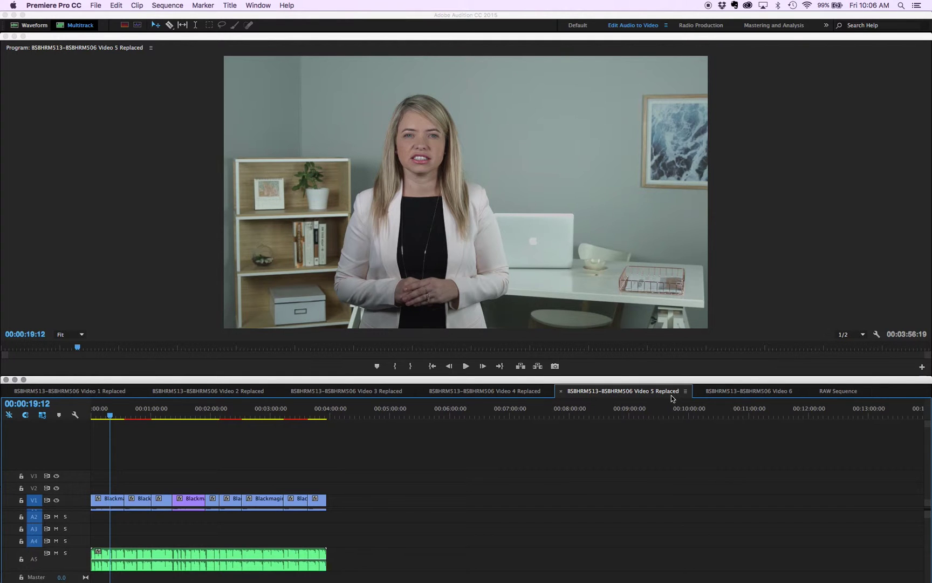
- Lock the V1 video track and delete all the original Audio 1 clips
scroll(226, 519, up, 3)
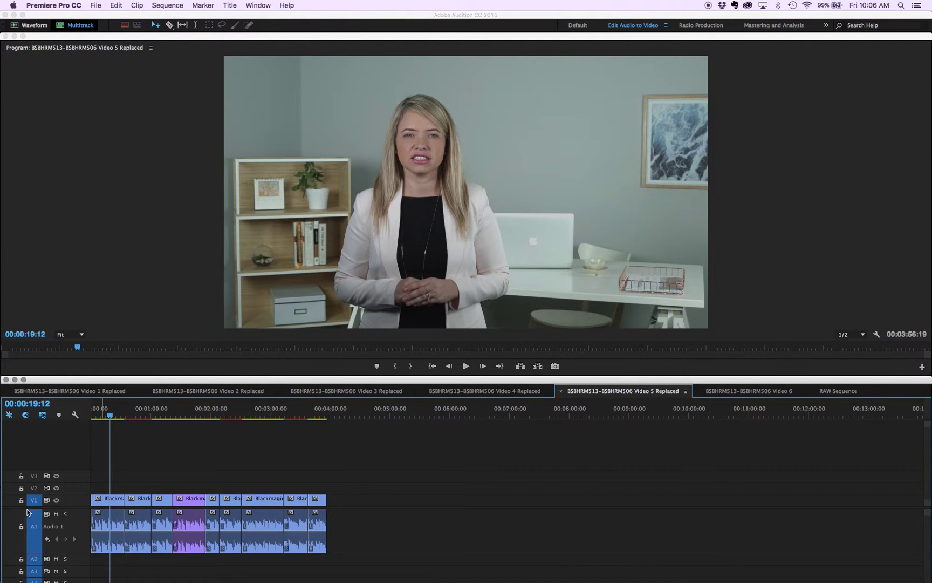
click(22, 501)
drag(379, 575, 95, 523)
key(Delete)
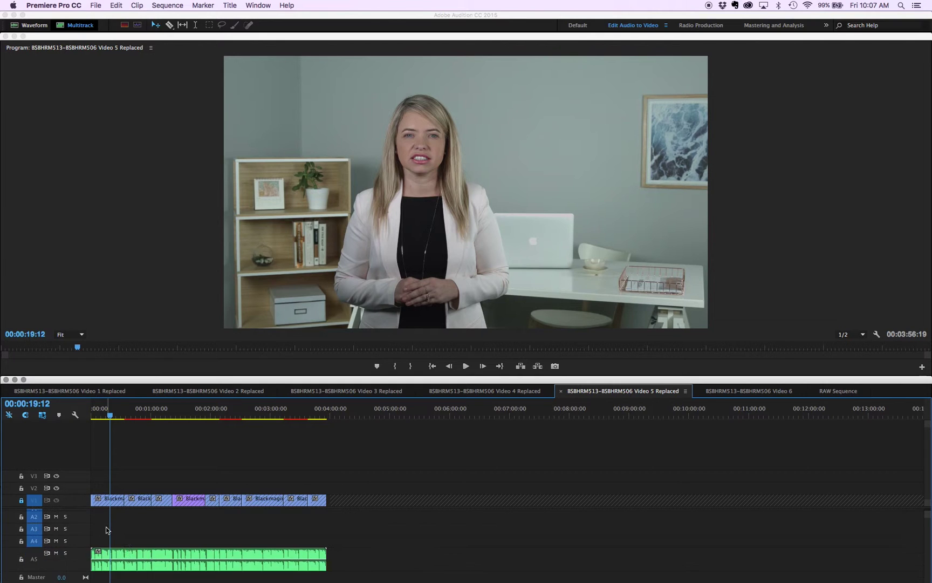
- Move the processed mixdown from A5 up to A1, unlock V1, and play the sequence from the start
click(125, 554)
drag(125, 554, 130, 532)
click(94, 415)
key(space)
click(21, 500)
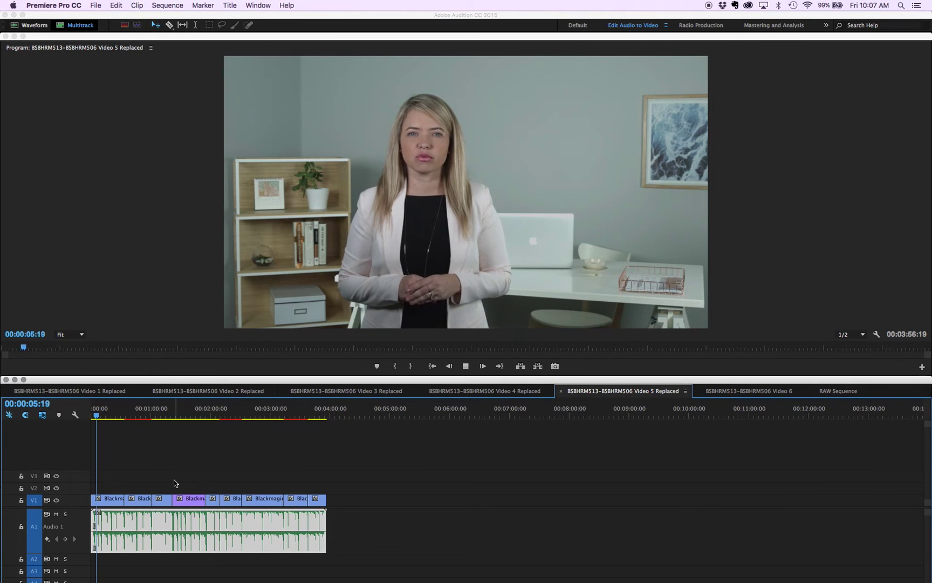
key(space)
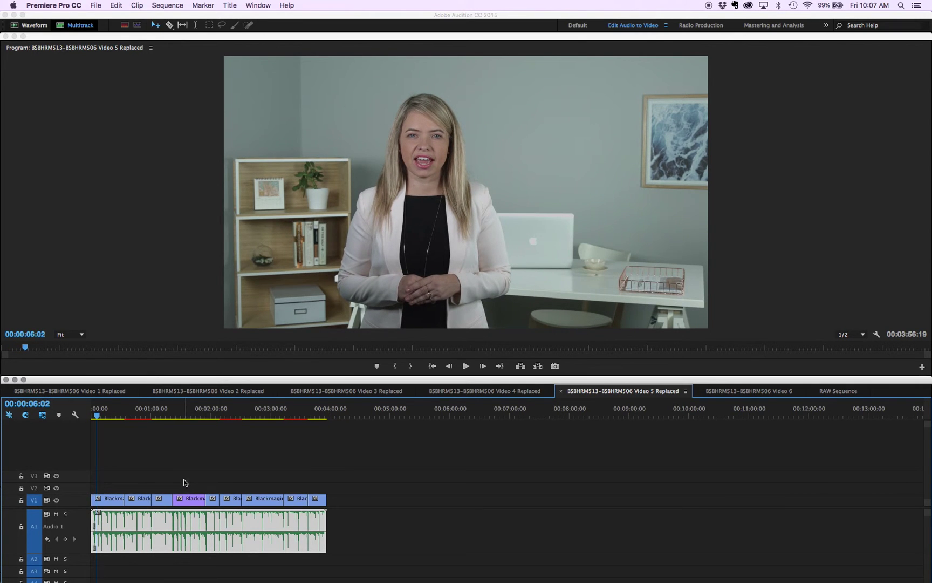